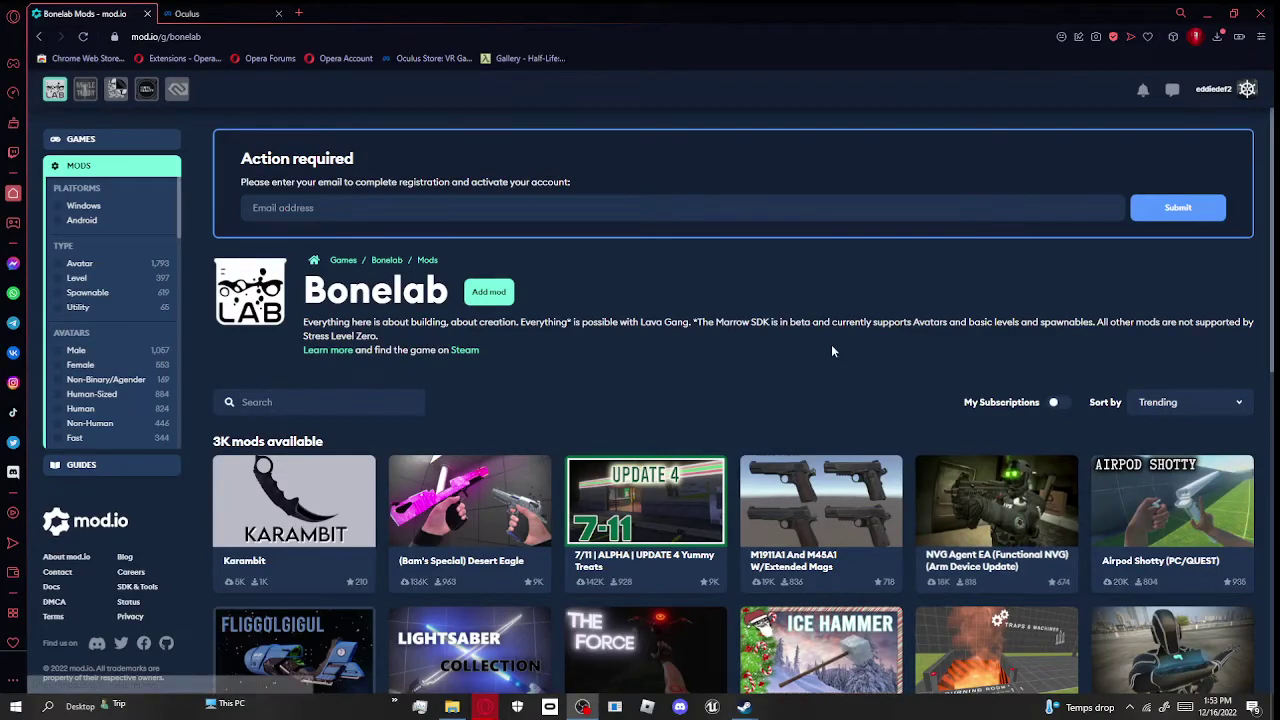
pyautogui.press('F11')
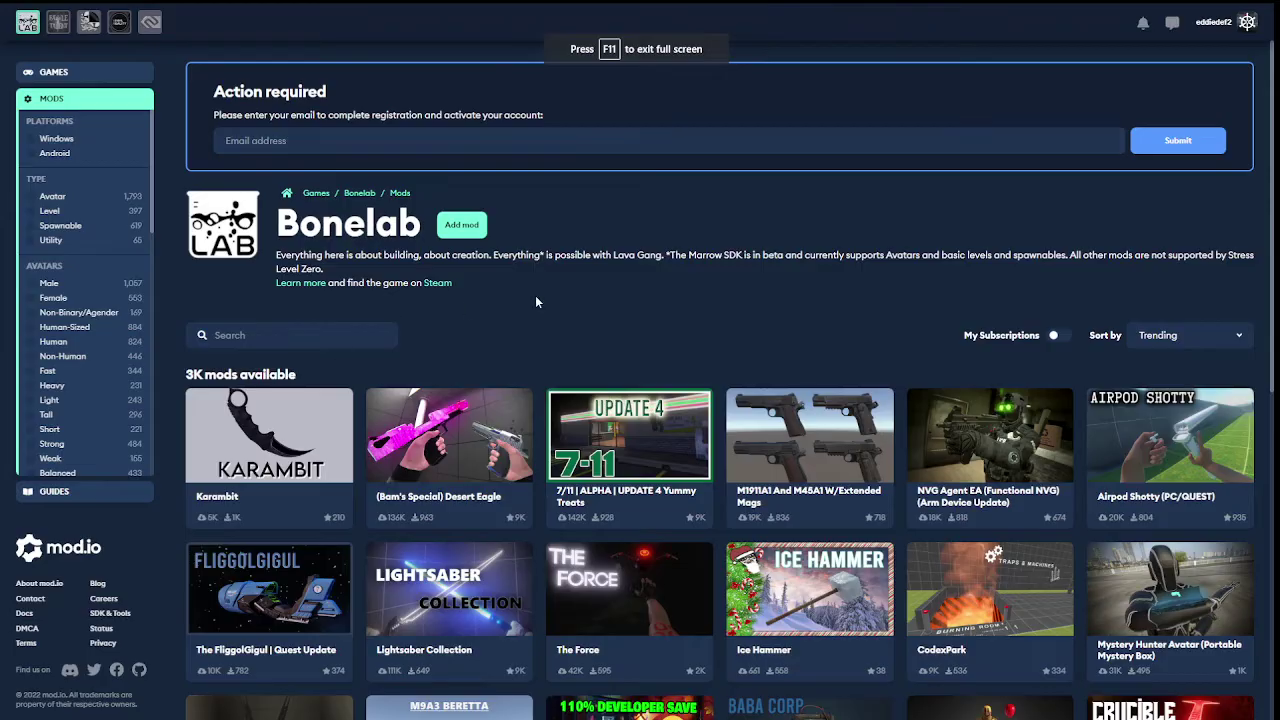
pyautogui.press('F11')
# Step: Open mod.io in a new browser tab and go to its games catalogue
pyautogui.click(298, 13)
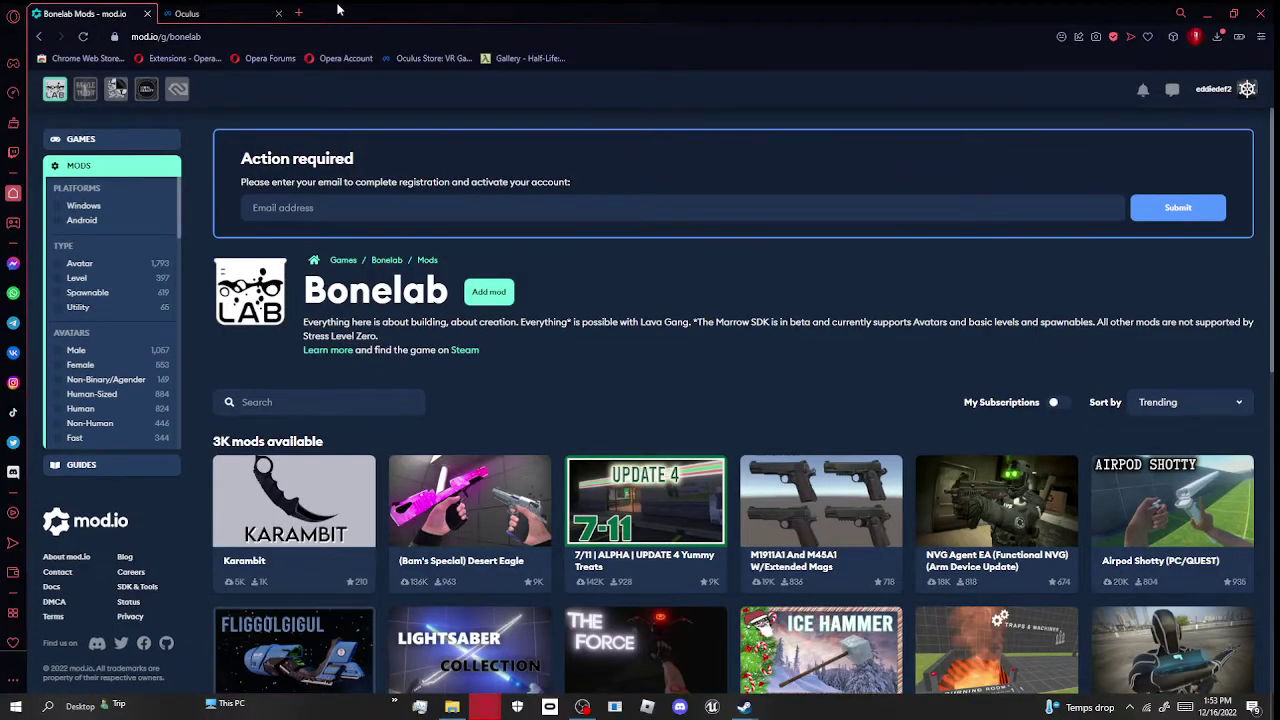
pyautogui.write('mod.io')
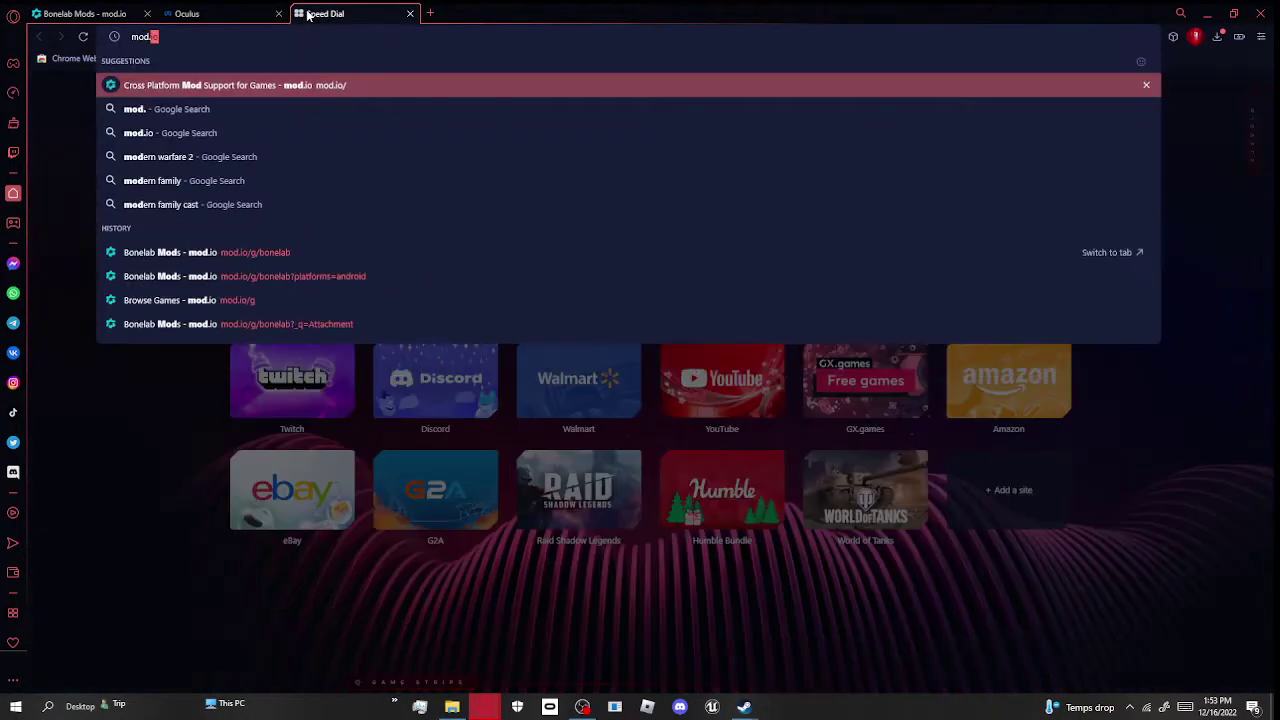
pyautogui.press('Return')
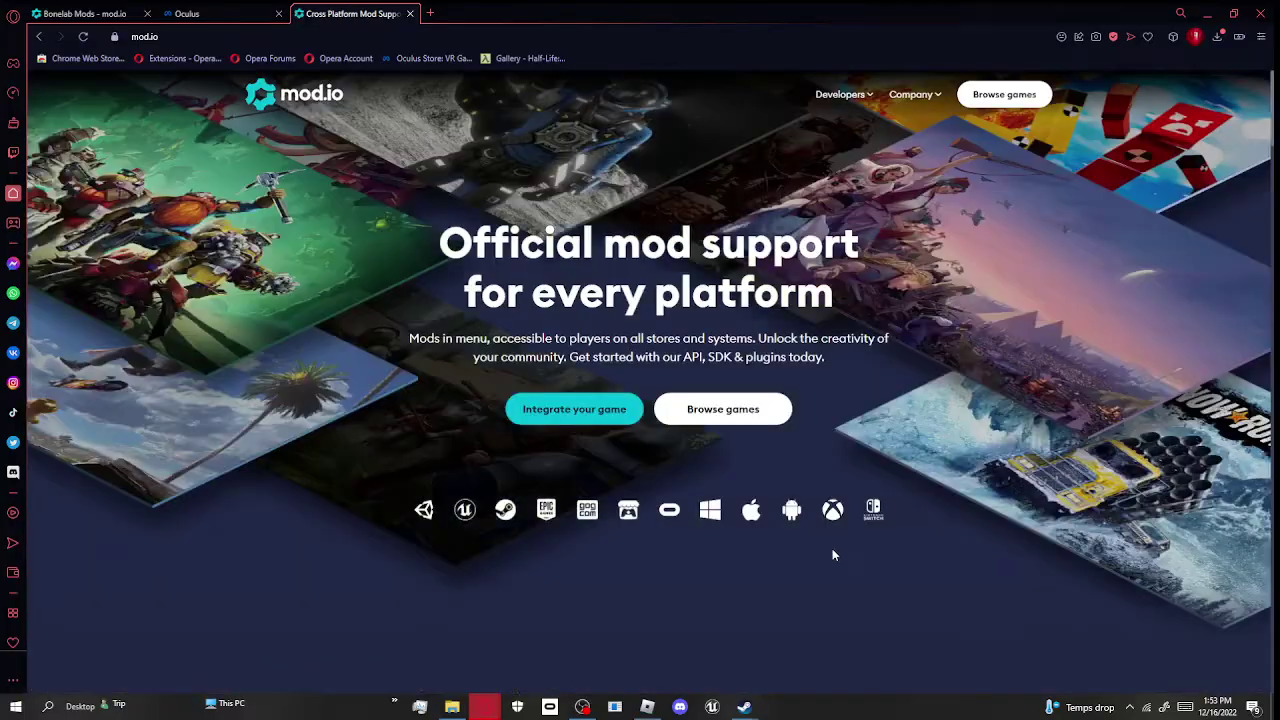
pyautogui.click(743, 418)
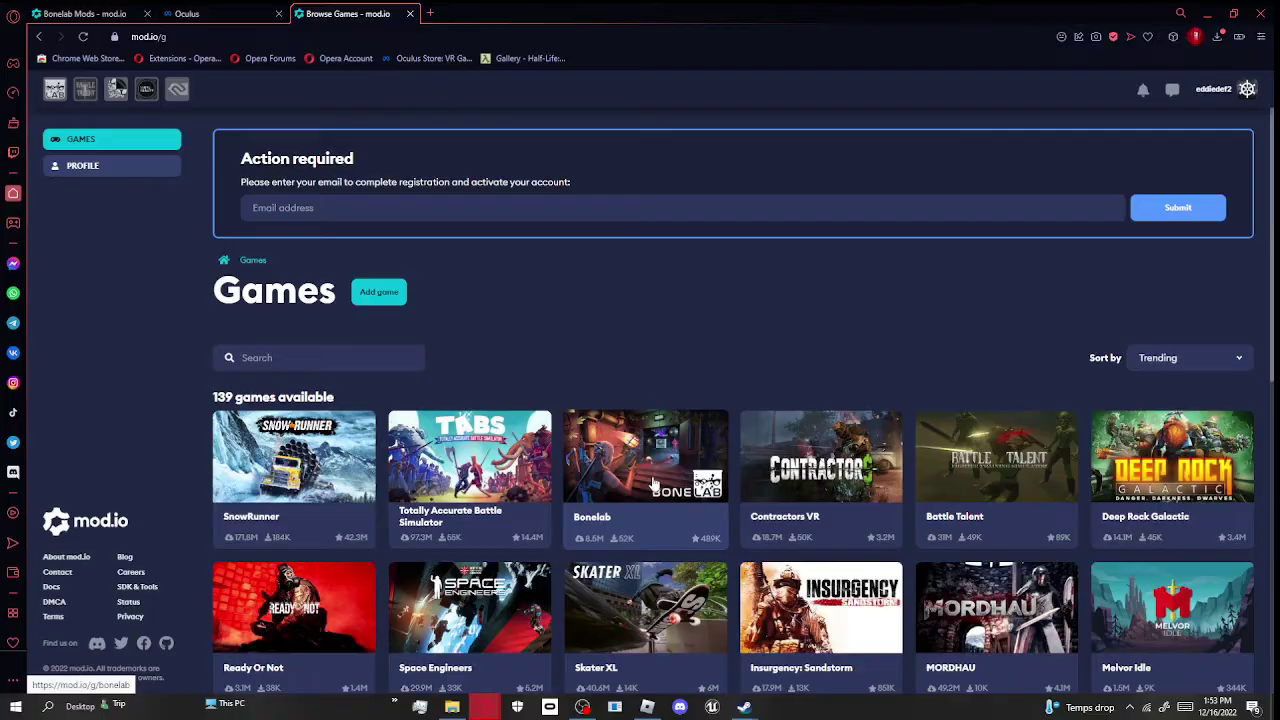
# Step: Search the games for "bonelab" and open the Bonelab mods page
pyautogui.click(388, 357)
pyautogui.write('bonelab')
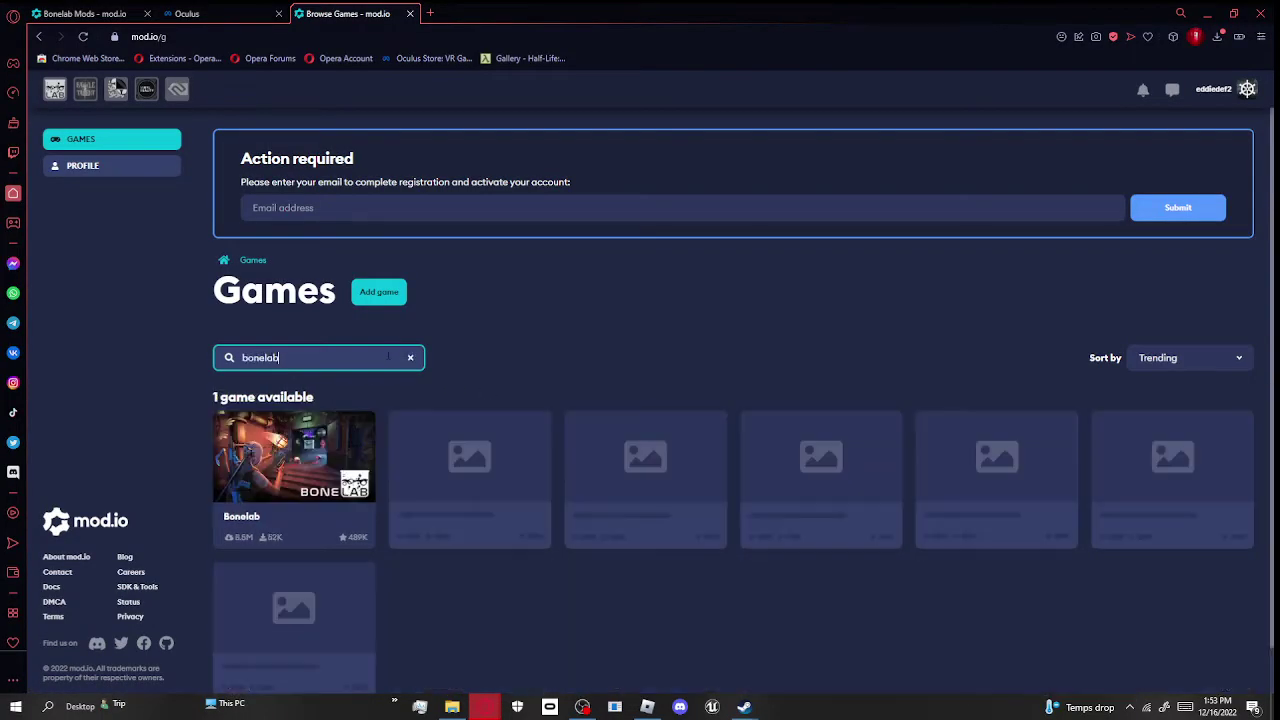
pyautogui.click(266, 514)
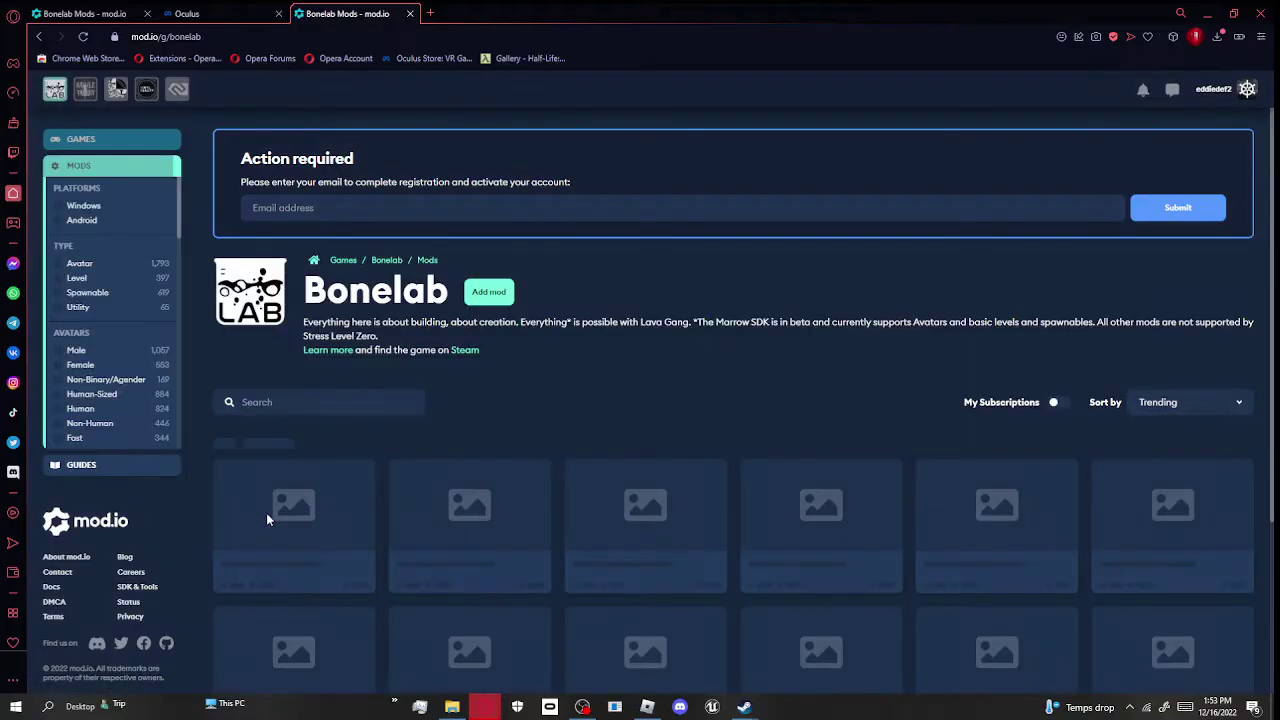
# Step: Browse the Bonelab mods and open the page of "Backrooms Partygoer | 1.0.0"
pyautogui.scroll(-3, 875, 360)
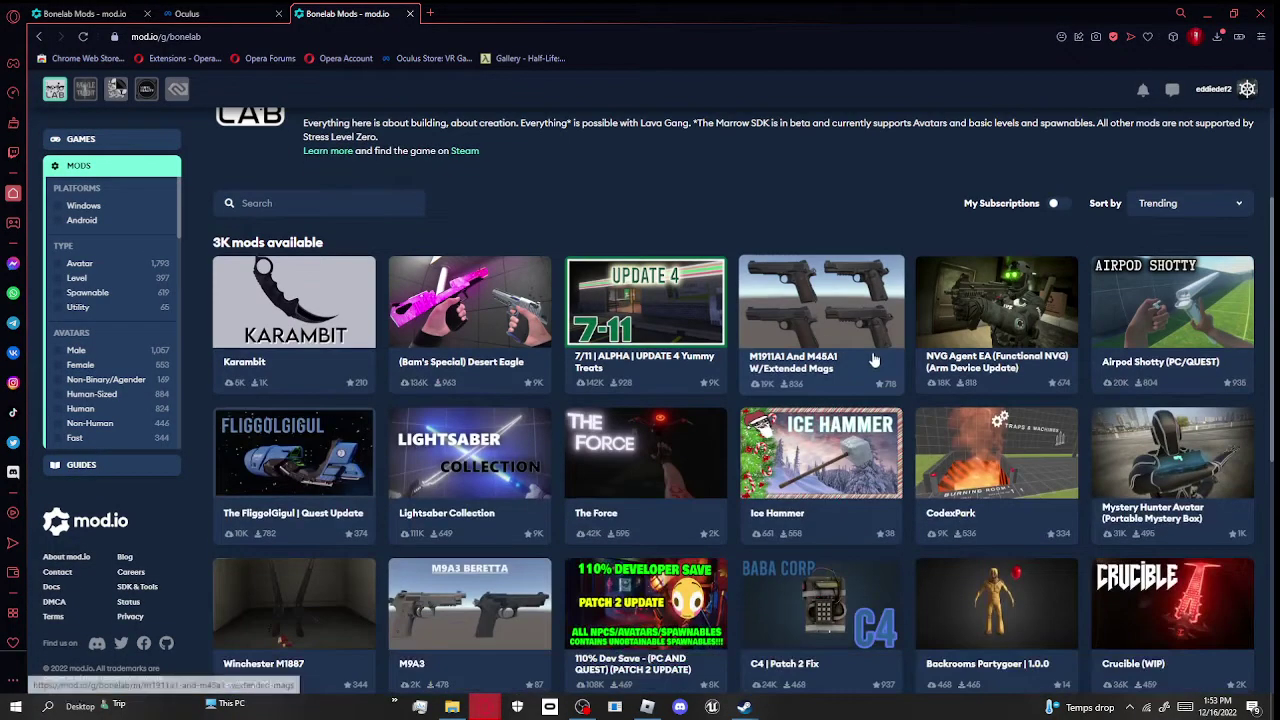
pyautogui.scroll(-1, 930, 393)
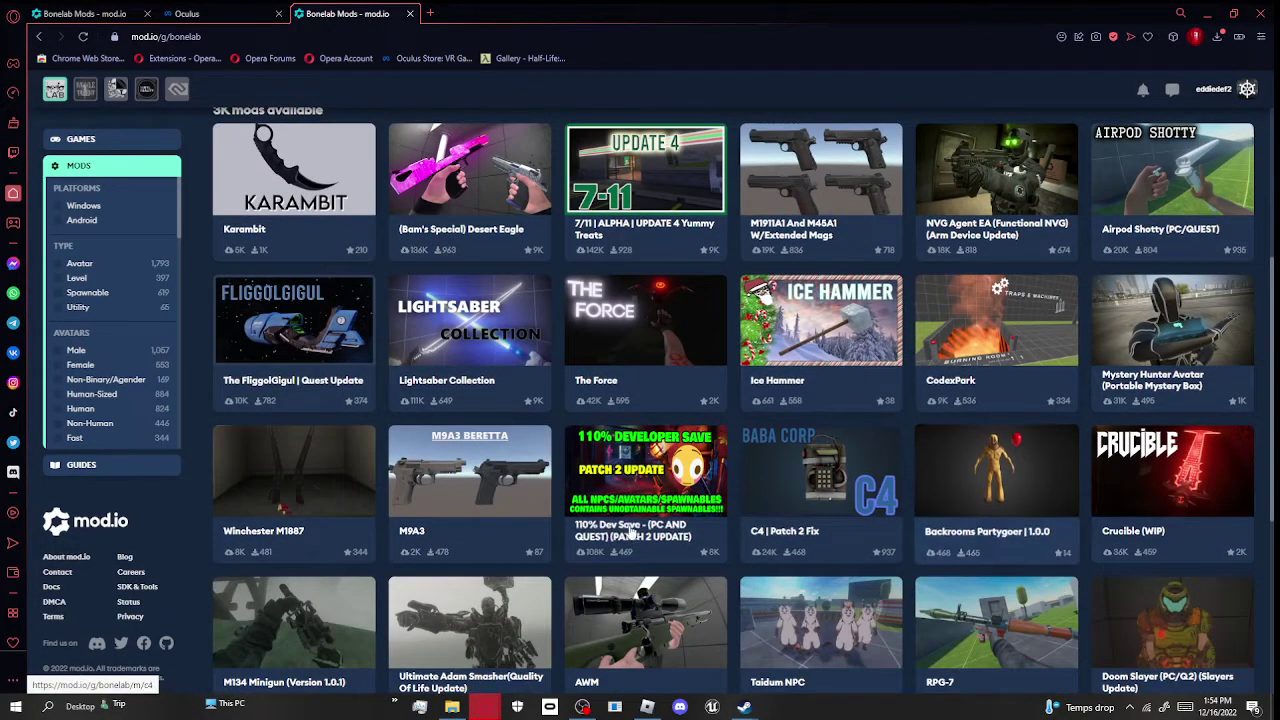
pyautogui.scroll(2, 525, 428)
pyautogui.scroll(-2, 525, 428)
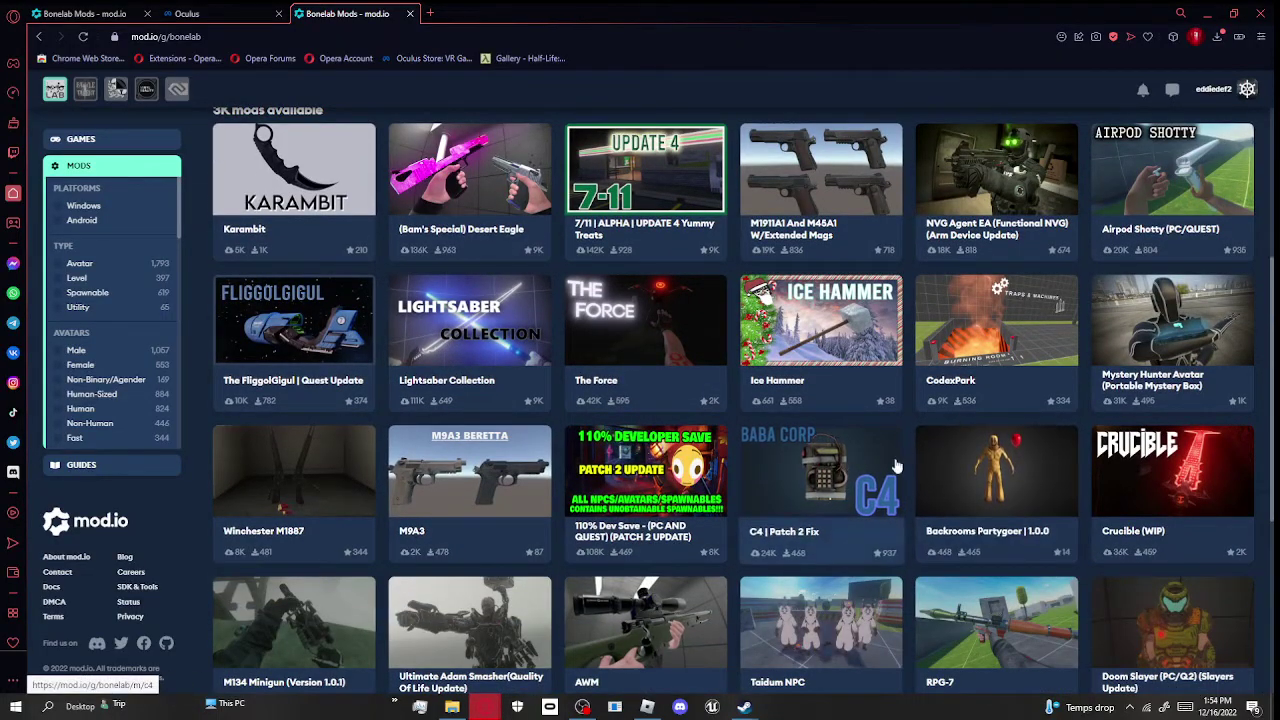
pyautogui.click(1027, 545)
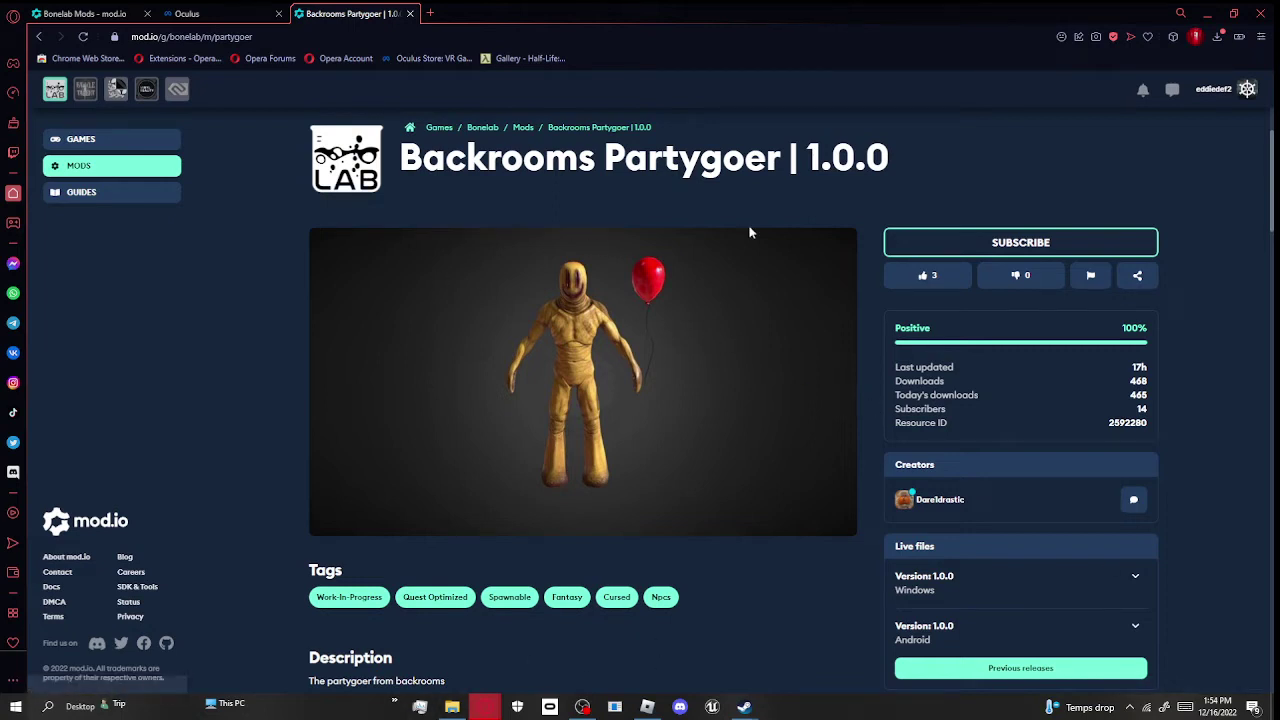
# Step: Expand the details of the mod's Android version 1.0.0 among its live files
pyautogui.scroll(-2, 840, 243)
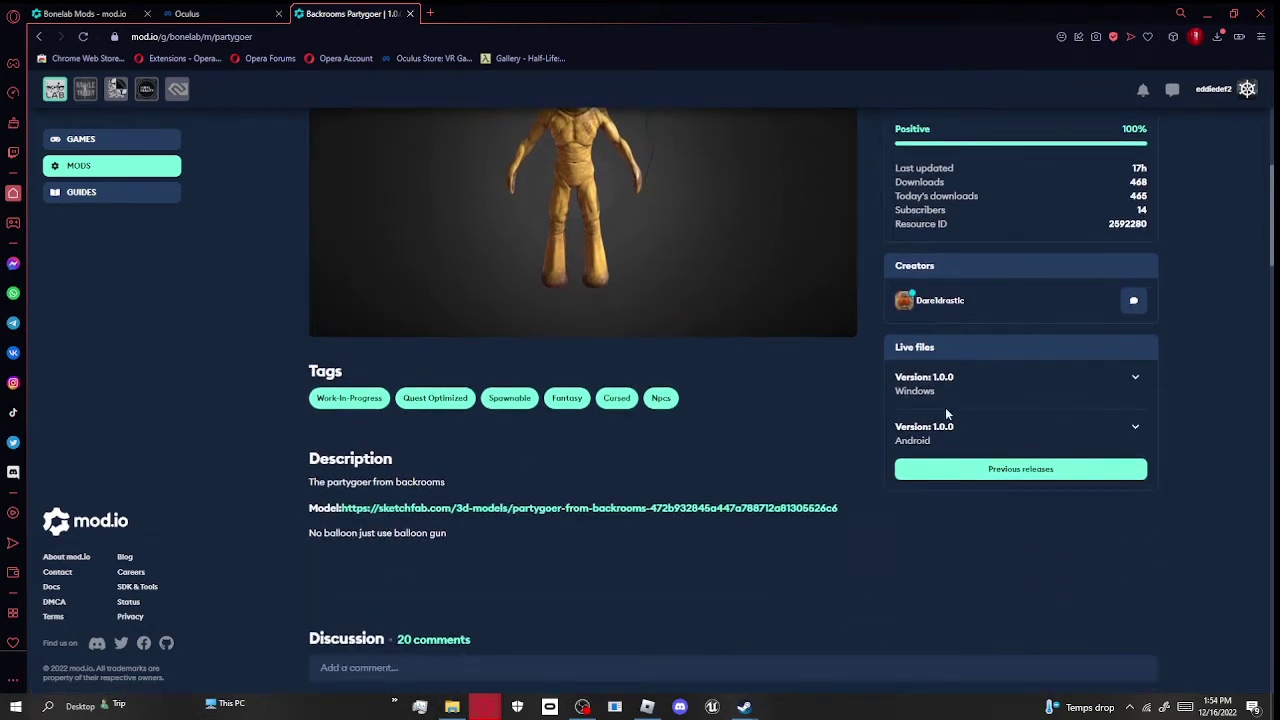
pyautogui.click(940, 425)
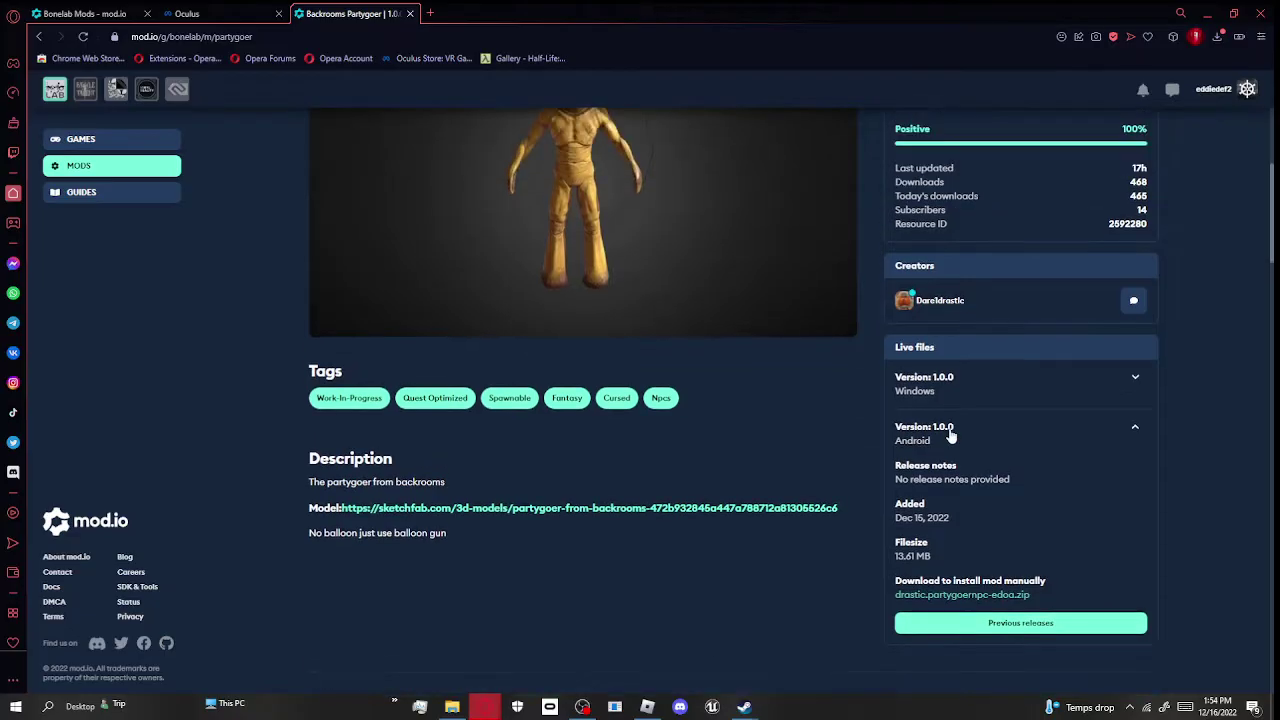
pyautogui.scroll(2, 370, 420)
pyautogui.scroll(-2, 729, 420)
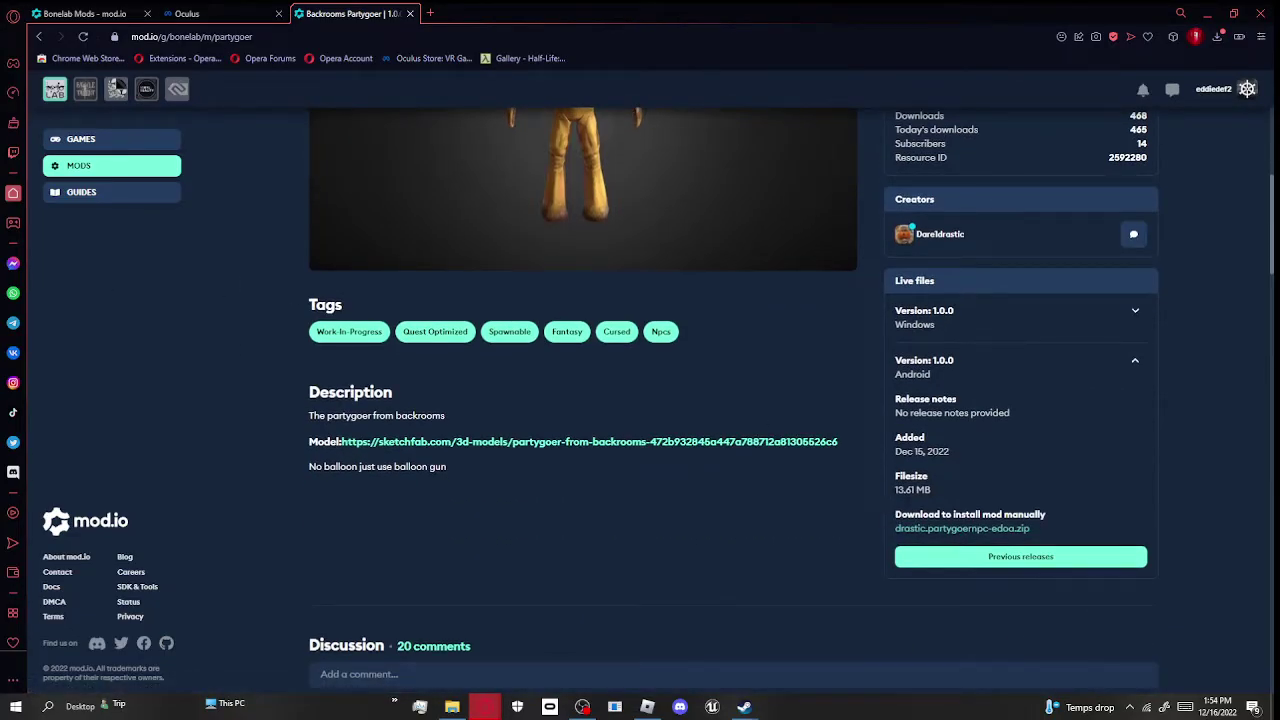
# Step: Request the manual download of the Android file drastic.partygoernpc-edoa.zip and cancel saving it
pyautogui.moveTo(894, 514); pyautogui.dragTo(1061, 511)
pyautogui.click(1061, 511)
pyautogui.click(959, 533)
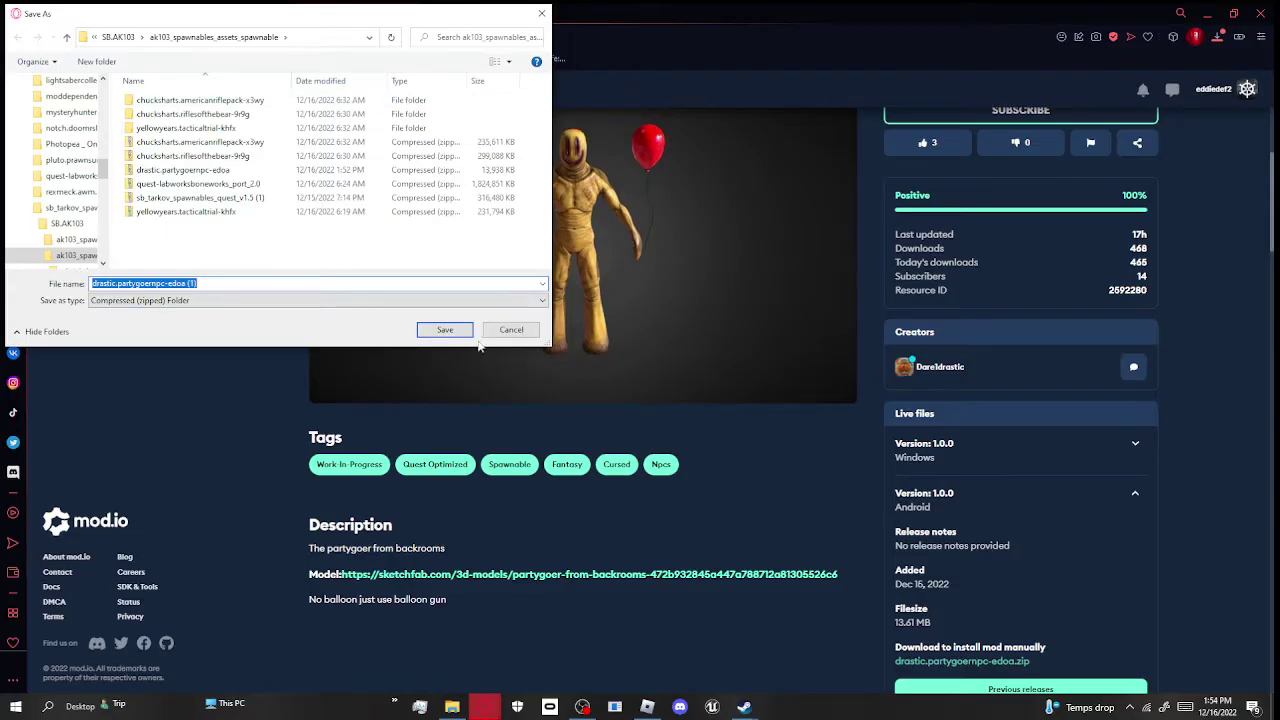
pyautogui.click(506, 330)
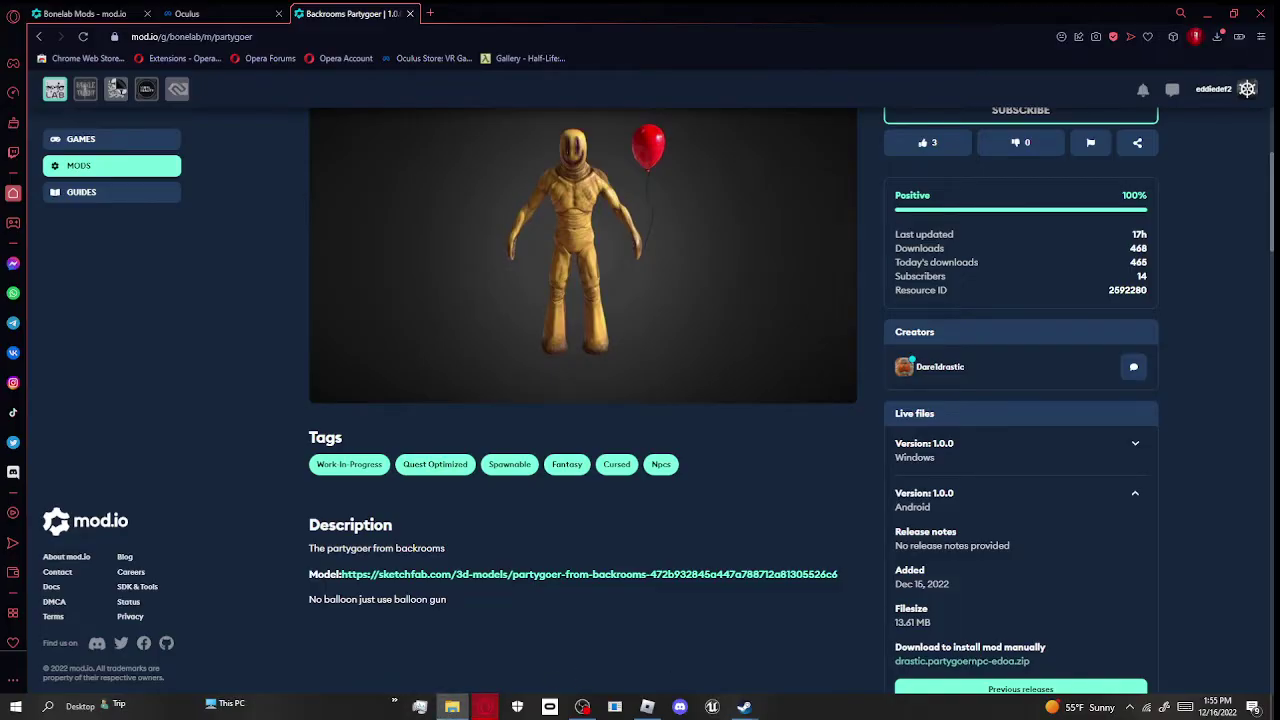
# Step: Switch to File Explorer and check the Downloads folder for the mod's archive
pyautogui.click(452, 707)
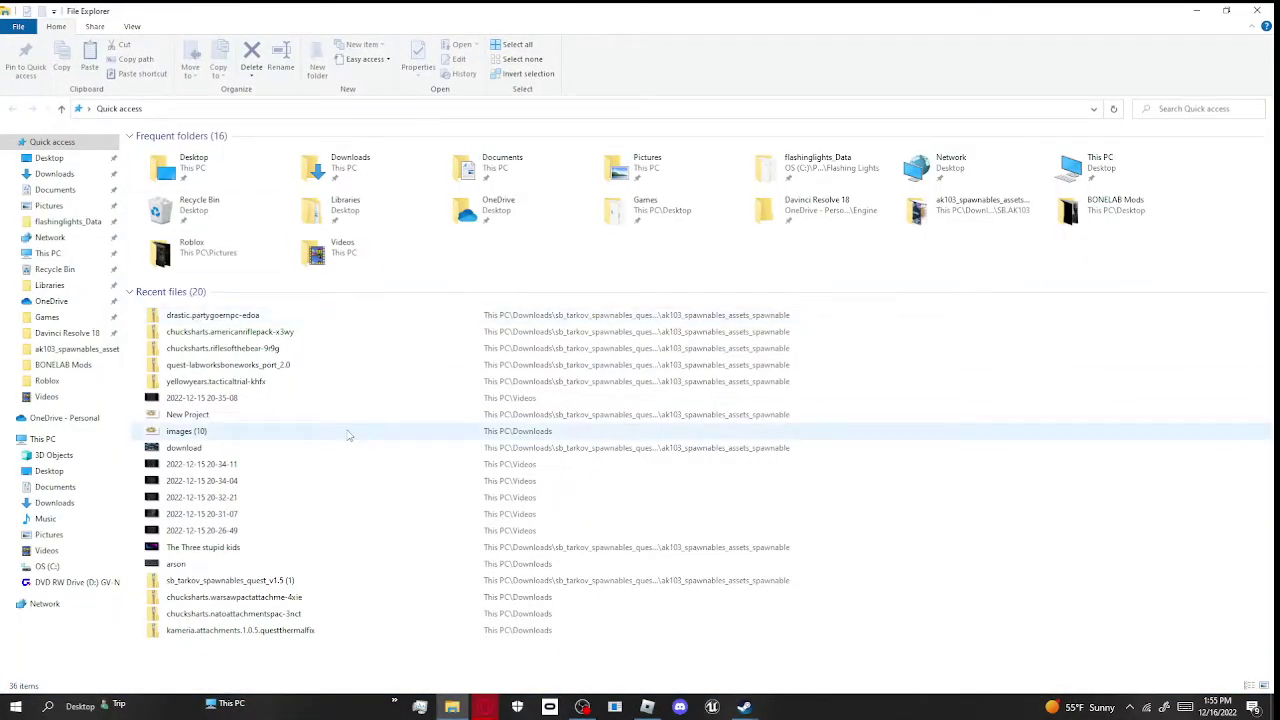
pyautogui.click(52, 503)
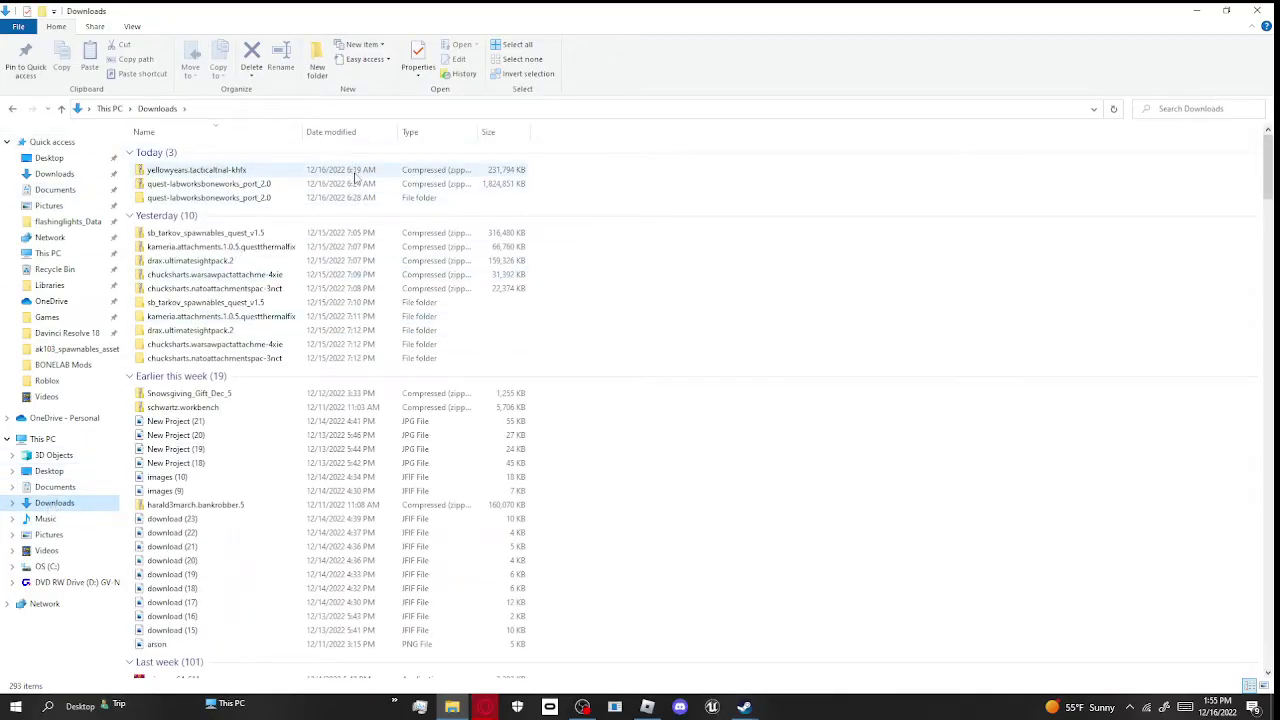
pyautogui.rightClick(458, 172)
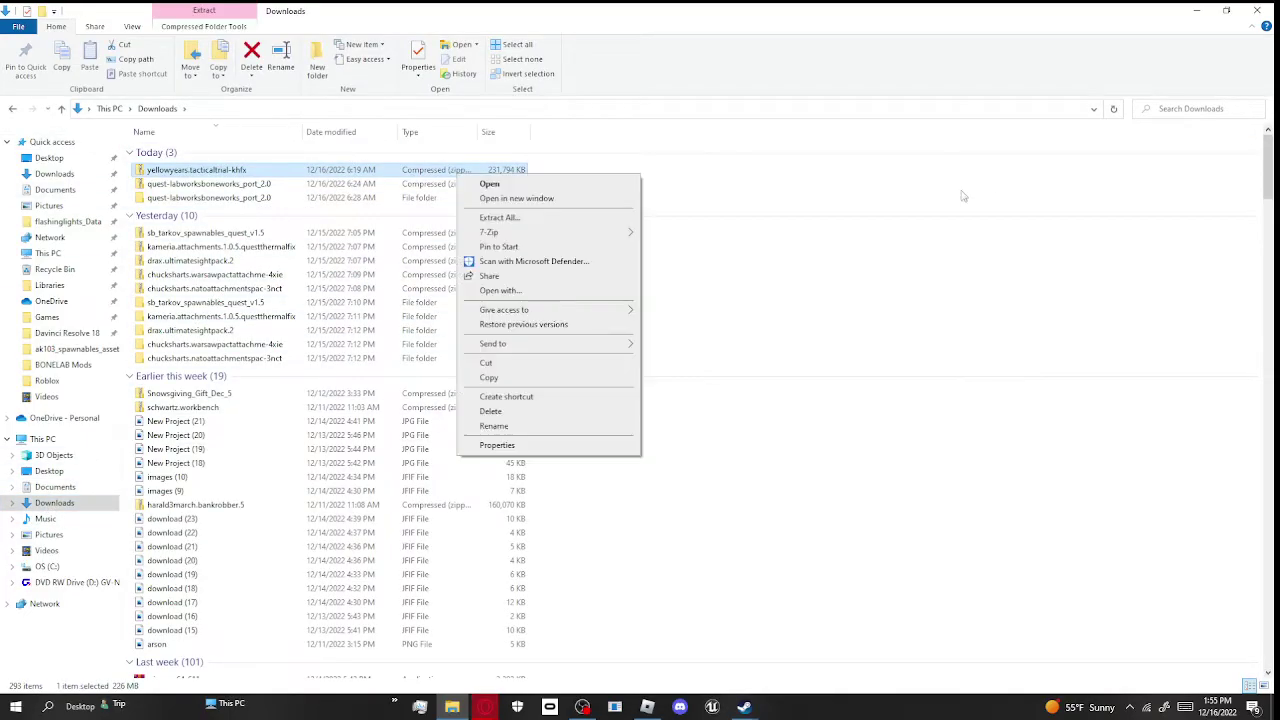
pyautogui.click(920, 222)
pyautogui.click(914, 222)
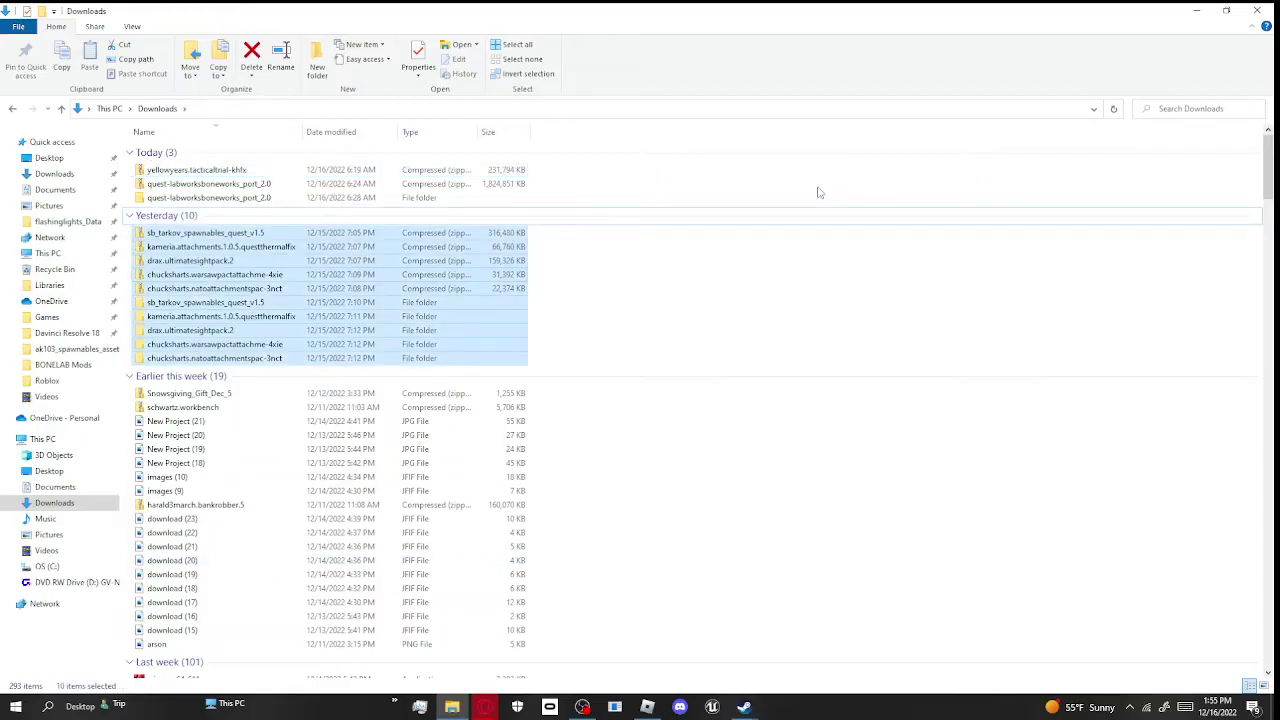
pyautogui.click(1197, 10)
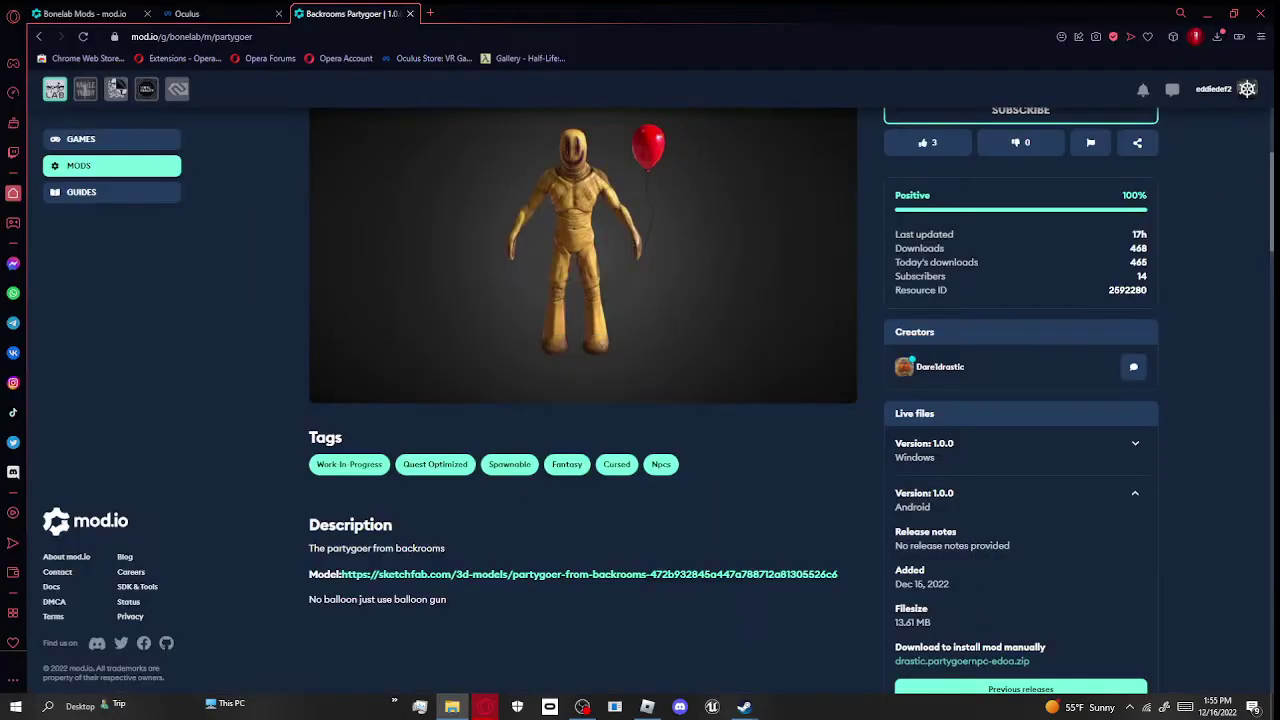
# Step: Locate the downloaded drastic.partygoernpc-edoa.zip, extract it into its own folder in Downloads, and move the extracted folder's window off this screen
pyautogui.click(1217, 36)
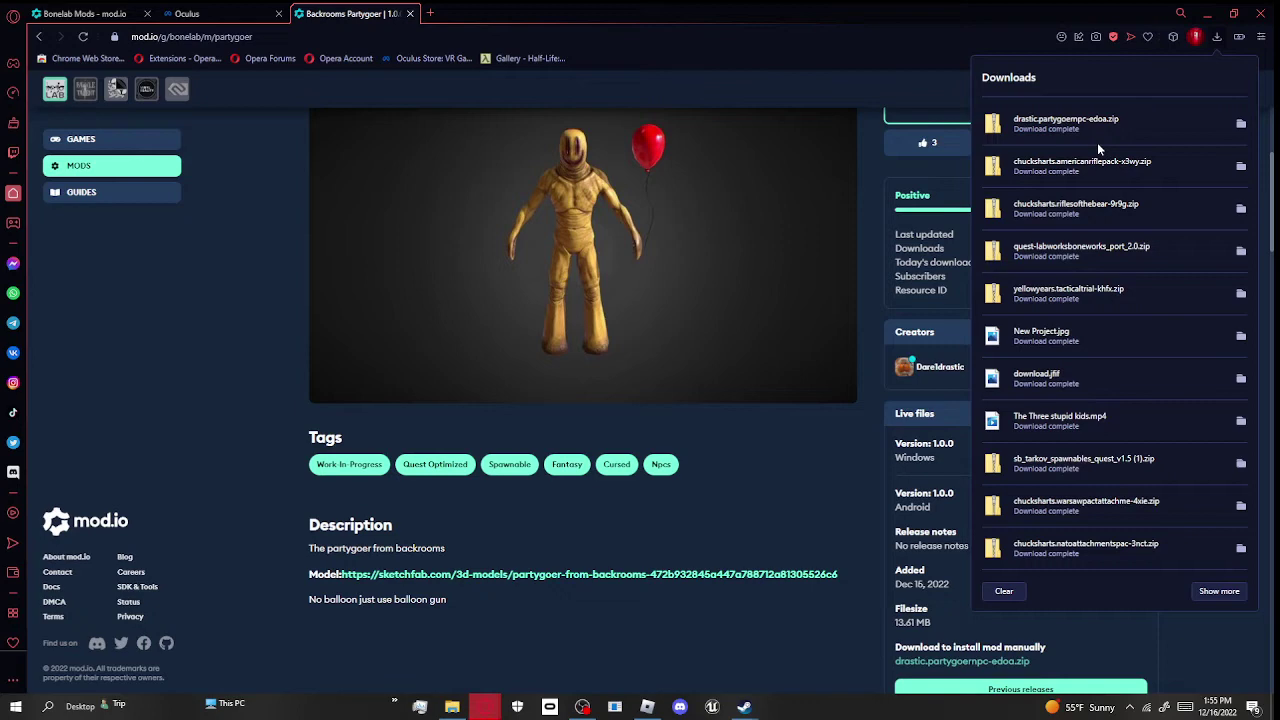
pyautogui.click(1056, 124)
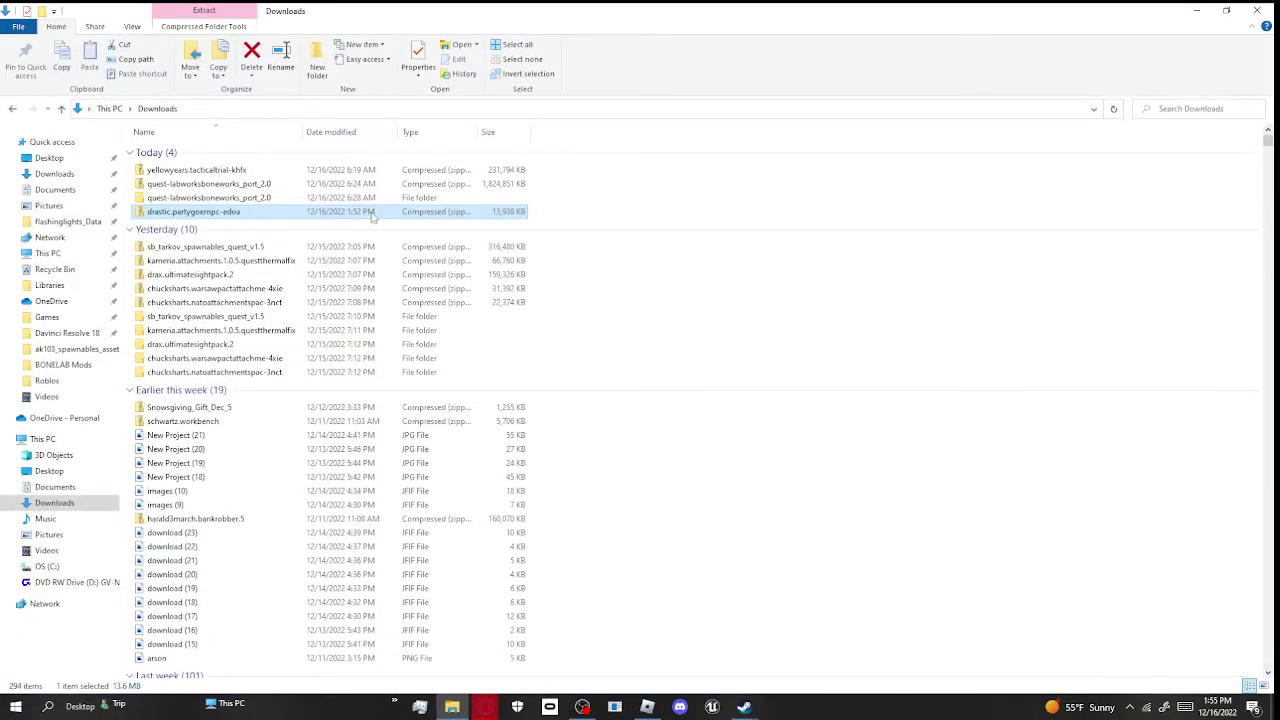
pyautogui.rightClick(372, 215)
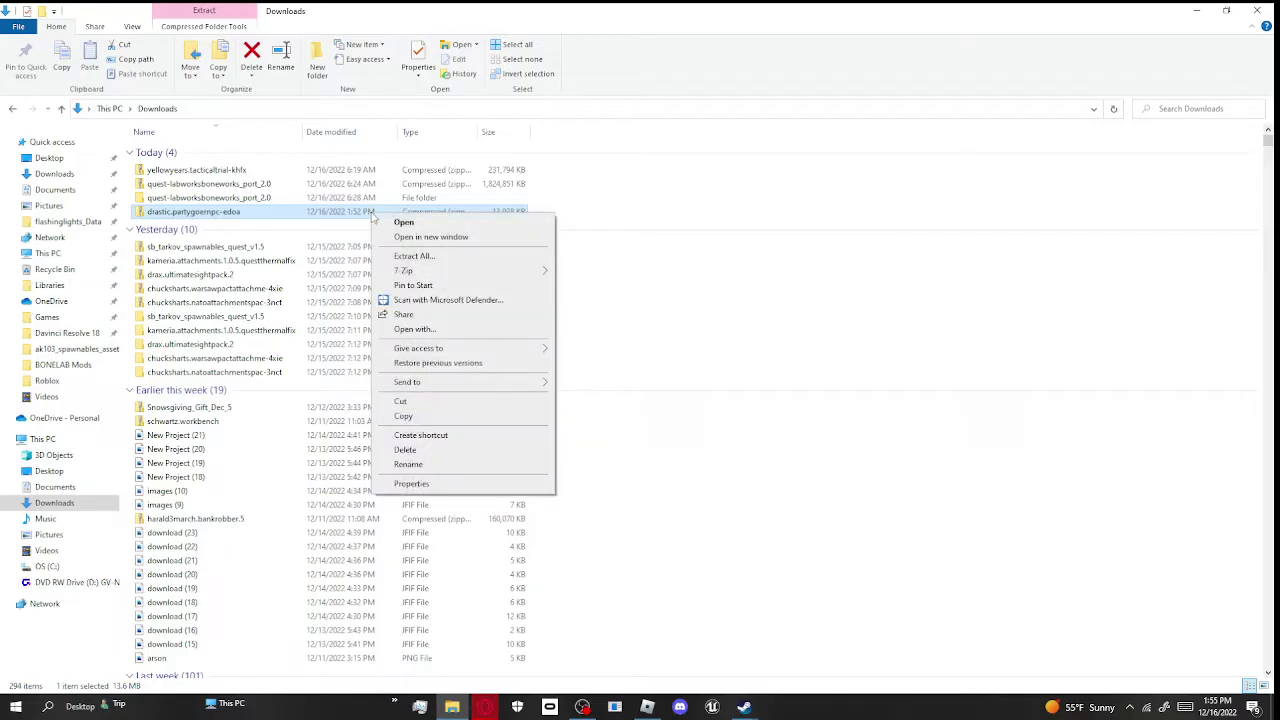
pyautogui.click(418, 258)
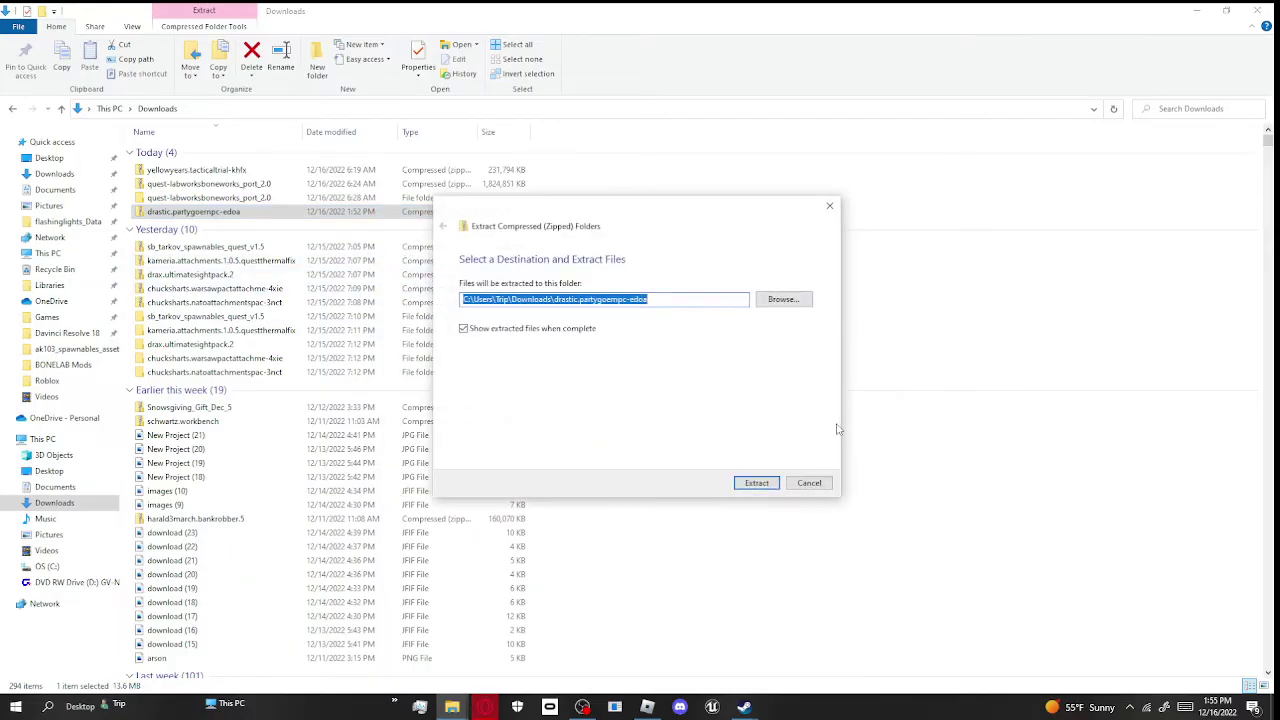
pyautogui.click(757, 483)
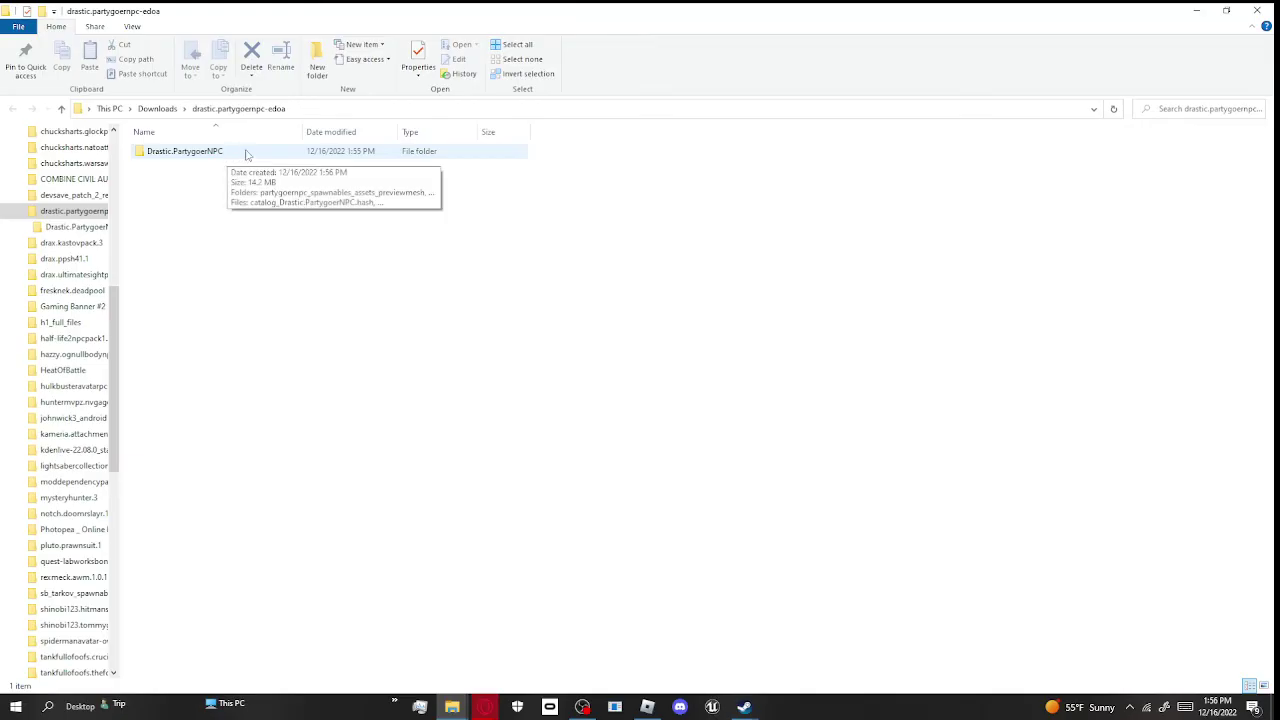
pyautogui.moveTo(414, 14); pyautogui.dragTo(1279, 30)
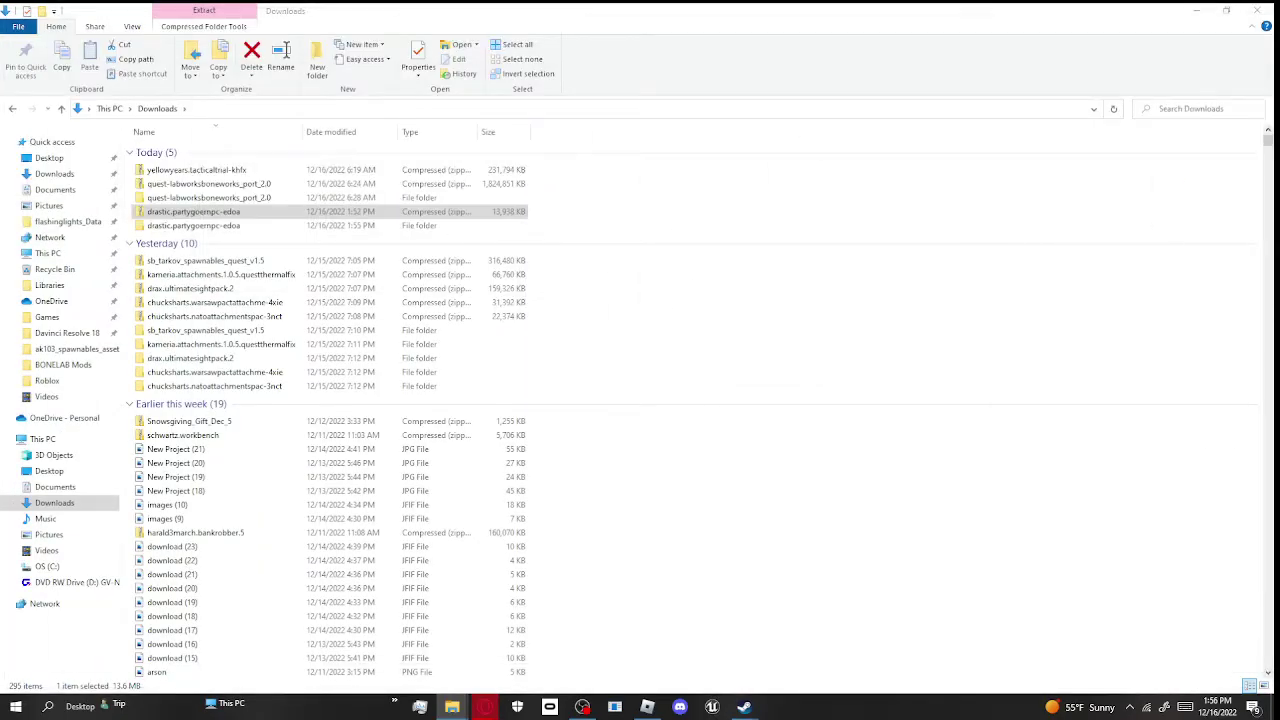
pyautogui.click(672, 340)
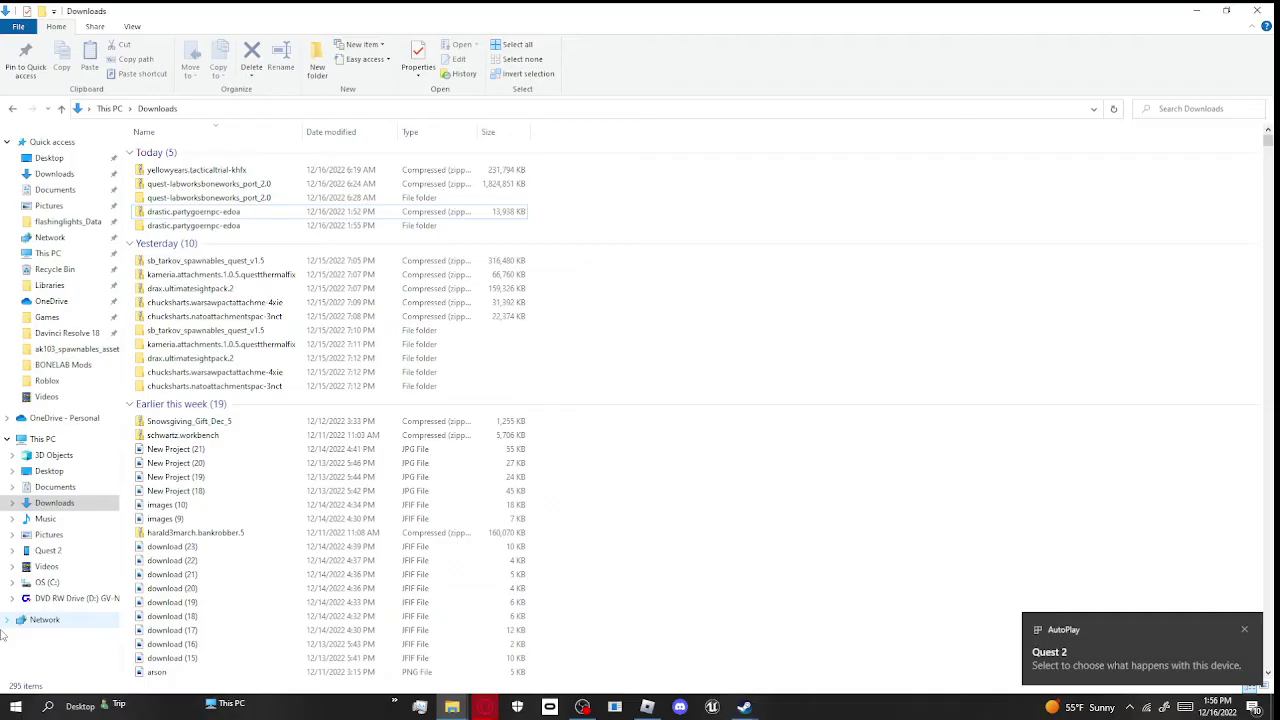
# Step: Open the Mods folder on the Quest 2's internal shared storage under Android/data/com.StressLevelZero.BONELAB/files
pyautogui.click(54, 556)
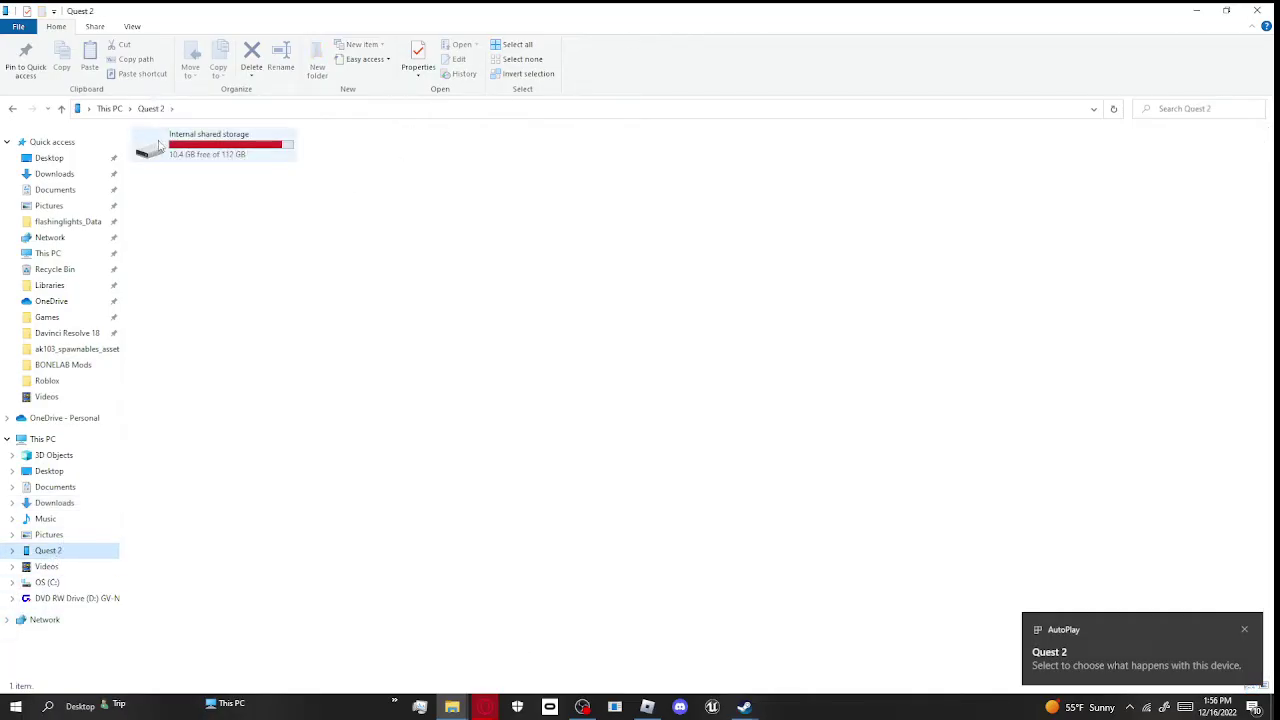
pyautogui.doubleClick(156, 146)
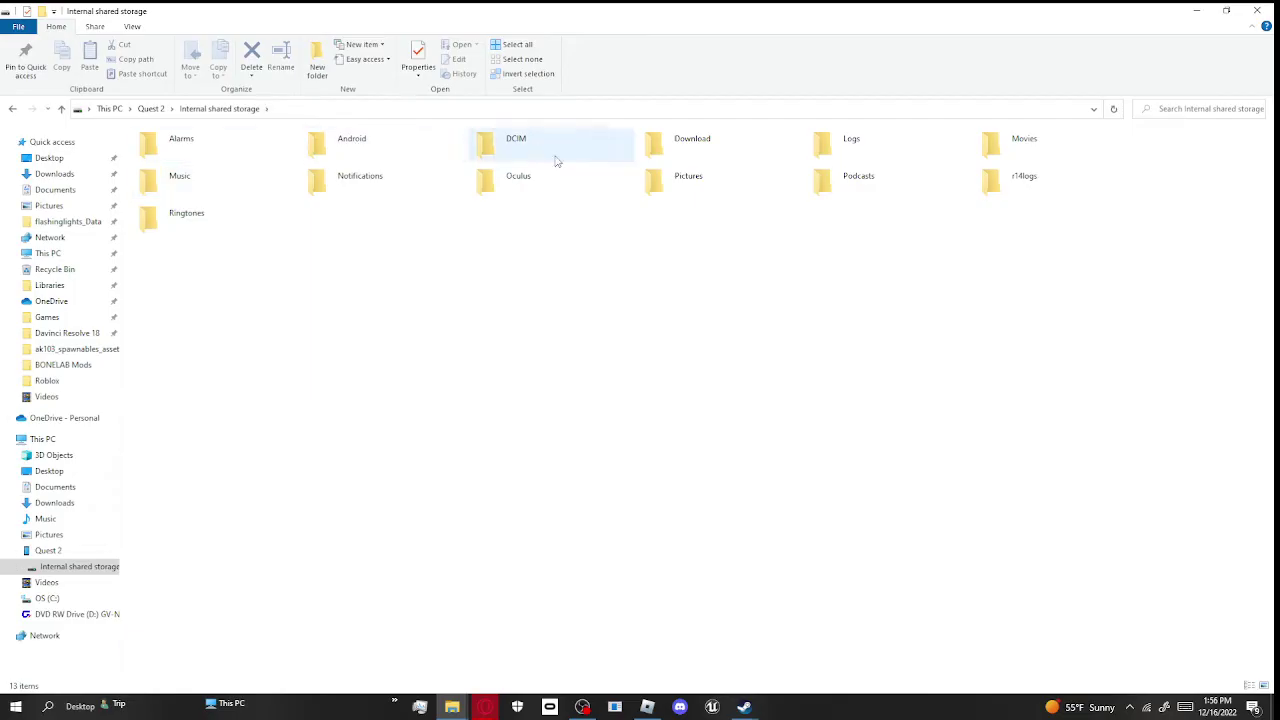
pyautogui.doubleClick(364, 141)
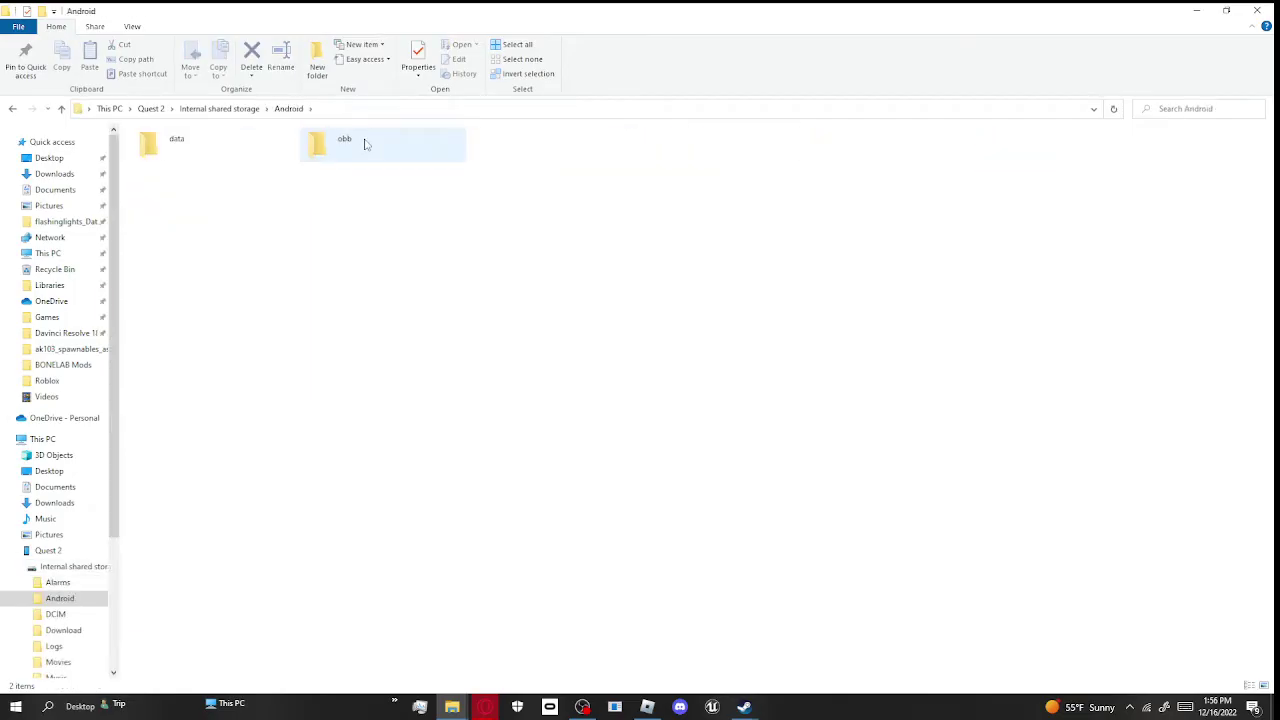
pyautogui.doubleClick(169, 155)
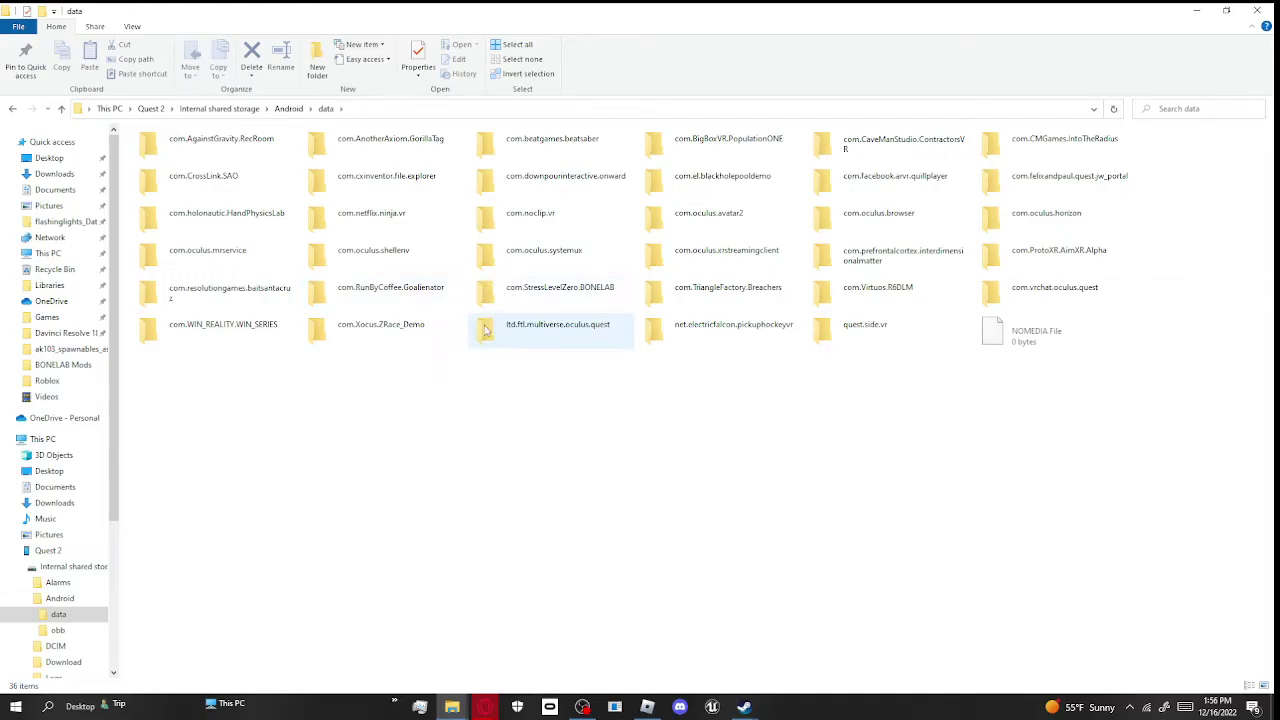
pyautogui.doubleClick(510, 290)
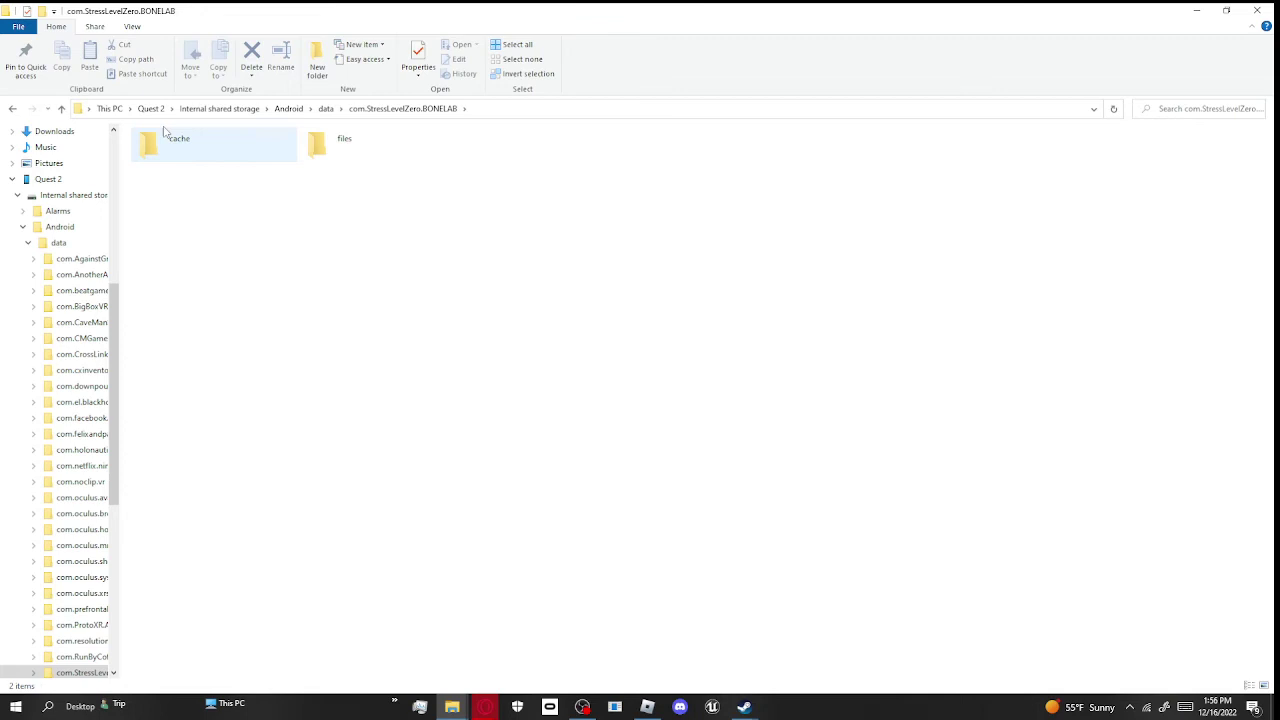
pyautogui.click(378, 158)
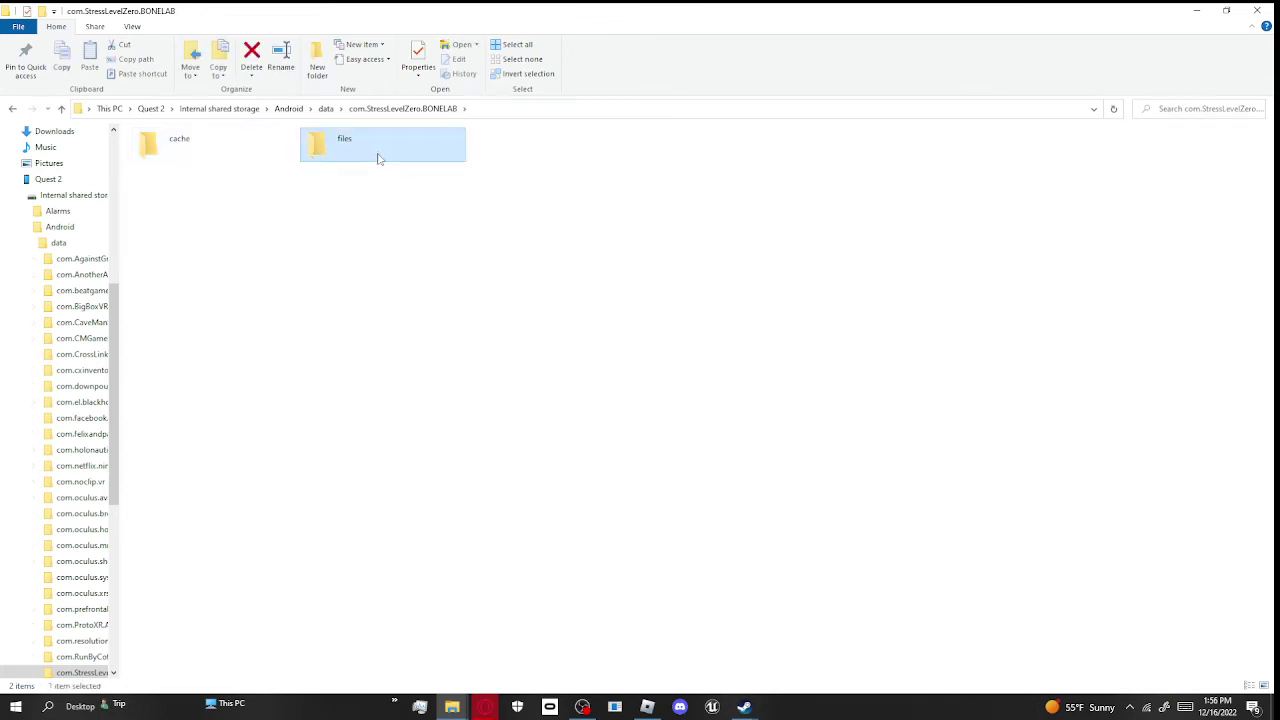
pyautogui.doubleClick(378, 158)
pyautogui.doubleClick(702, 138)
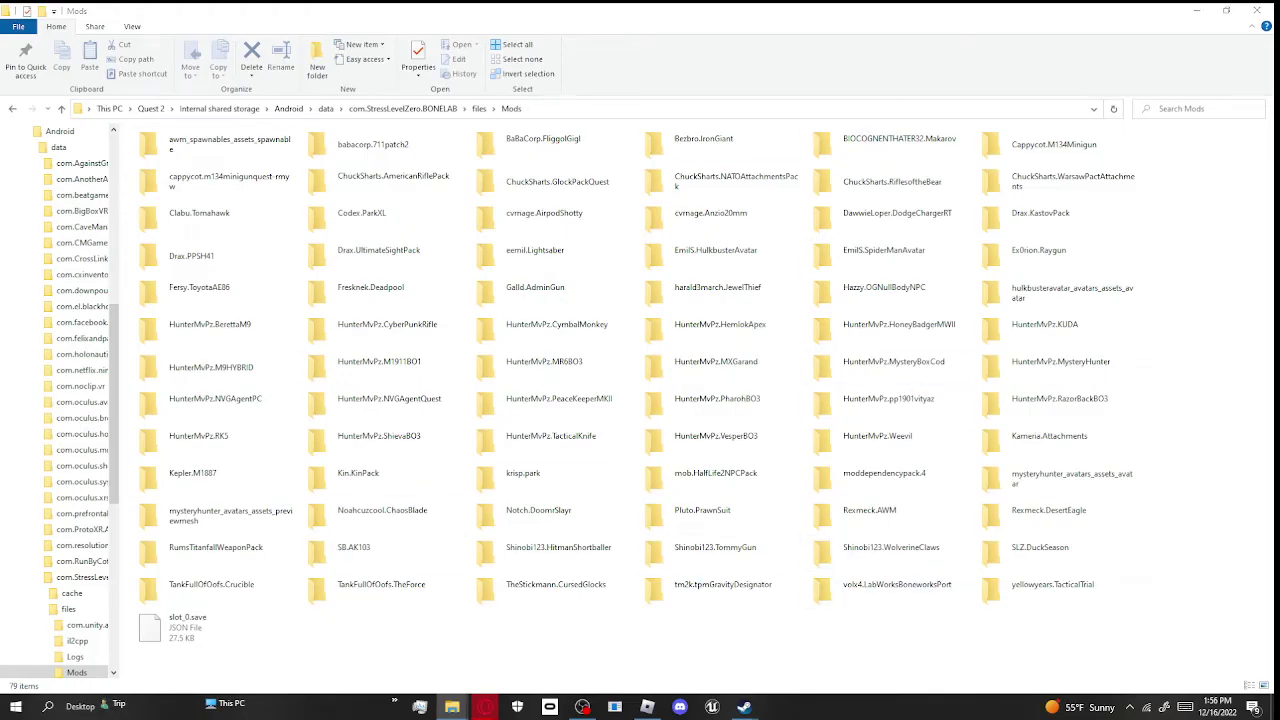
# Step: Copy the extracted Drastic.PartygoerNPC folder into the Quest 2's Mods folder and switch to the Oculus casting page in the browser
pyautogui.moveTo(908, 632); pyautogui.dragTo(848, 617)
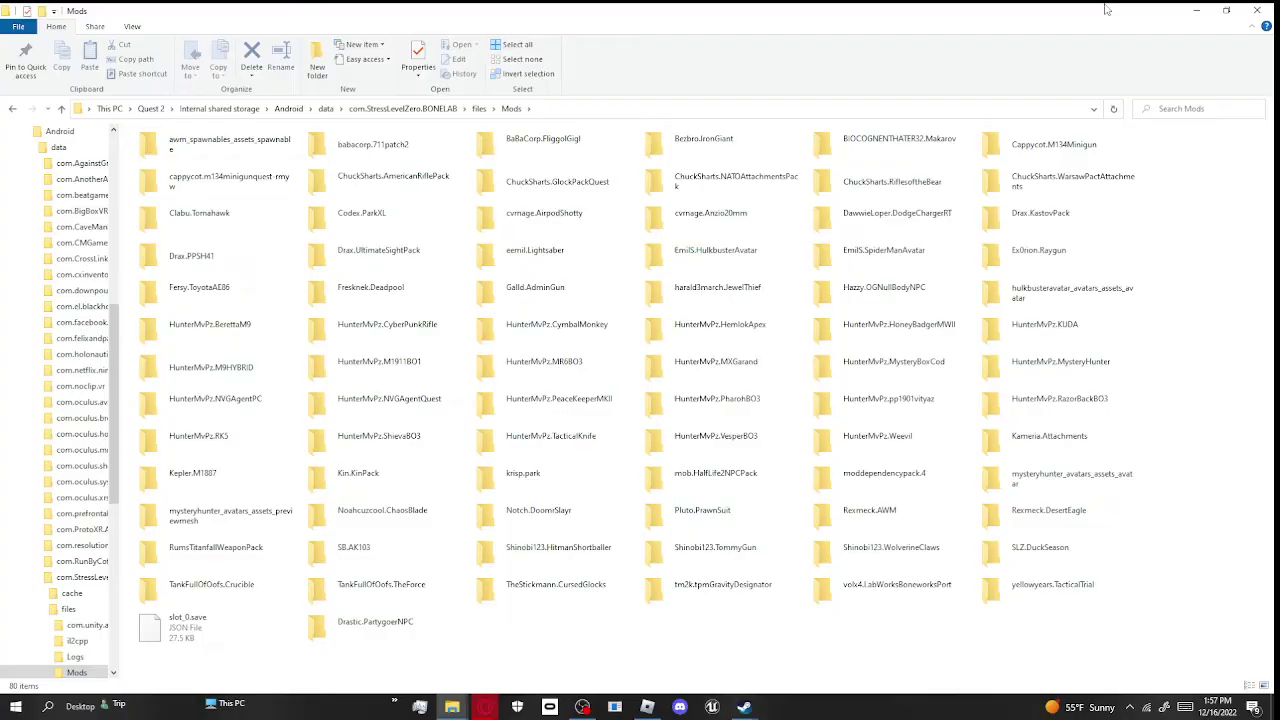
pyautogui.click(1197, 10)
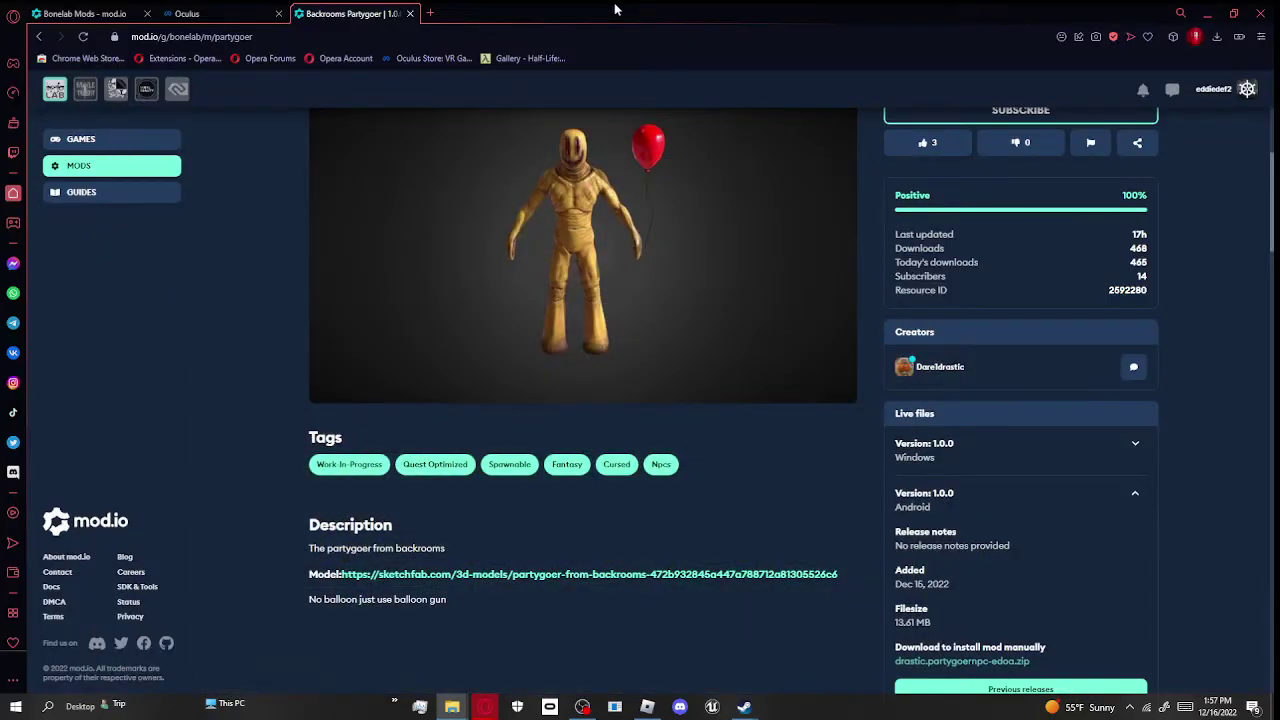
pyautogui.click(254, 9)
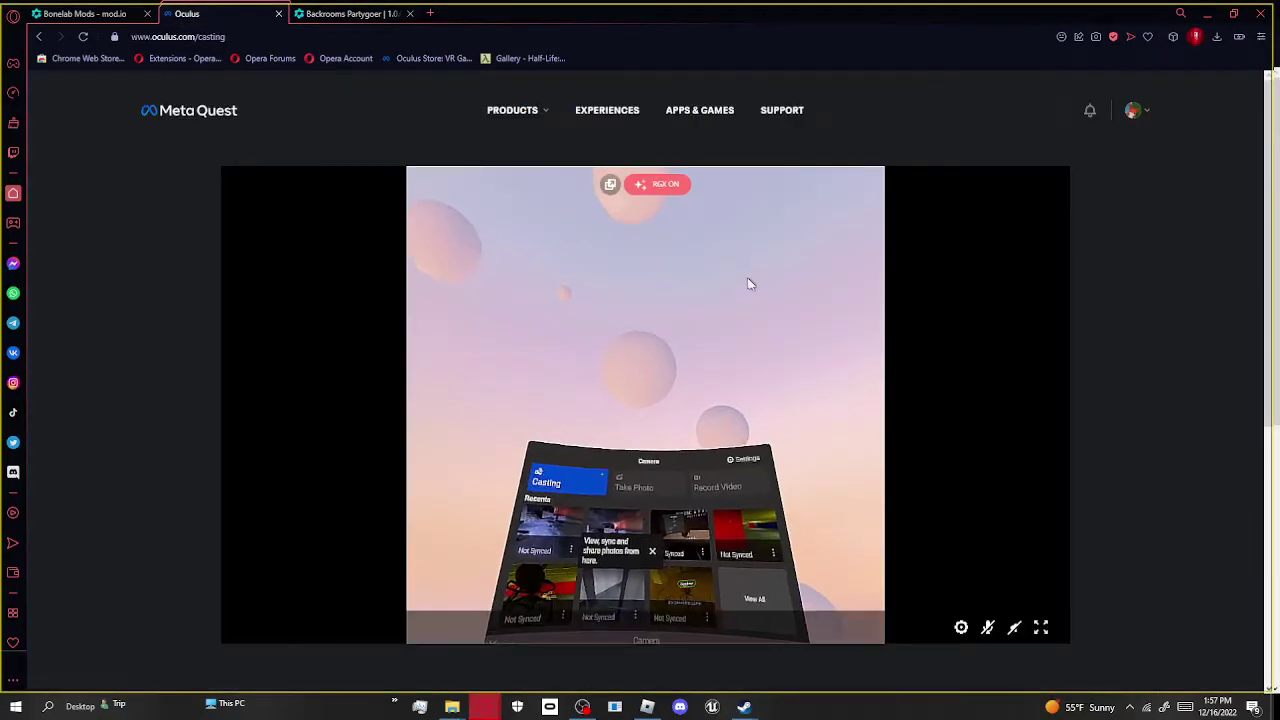